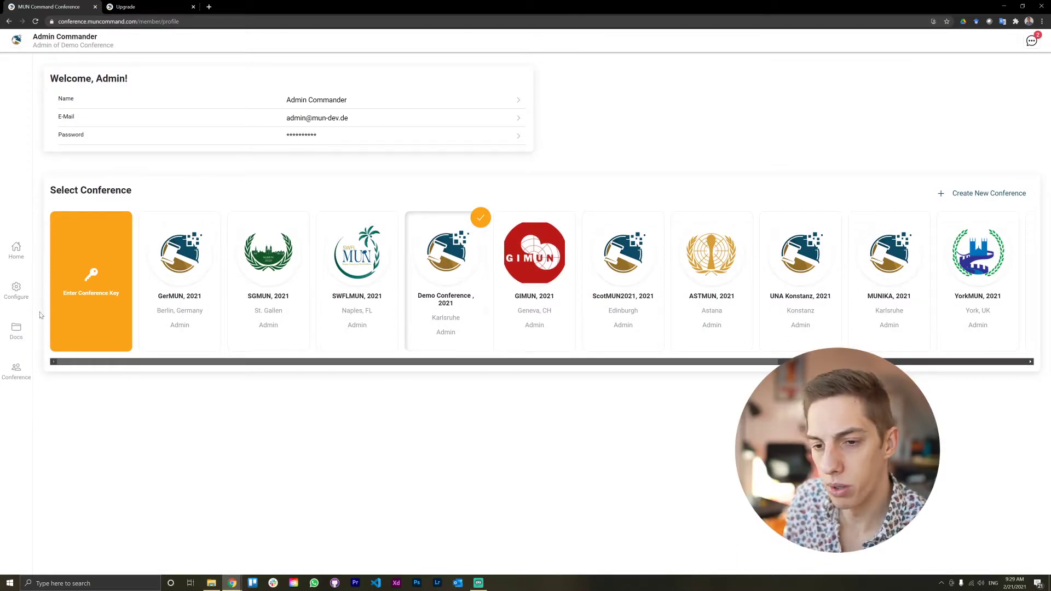
Step: From the Demo Conference home dashboard, open the Unlock more Slots upgrade page, then switch back to the dashboard
{"action": "left_click", "coordinate": [16, 269]}
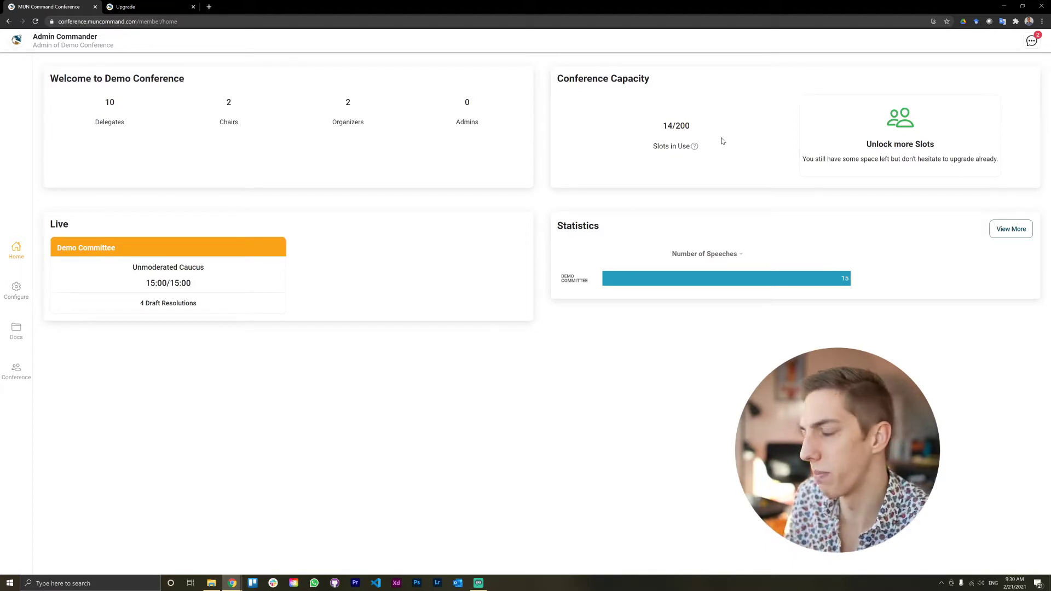
{"action": "left_click", "coordinate": [828, 158]}
{"action": "left_click", "coordinate": [57, 5]}
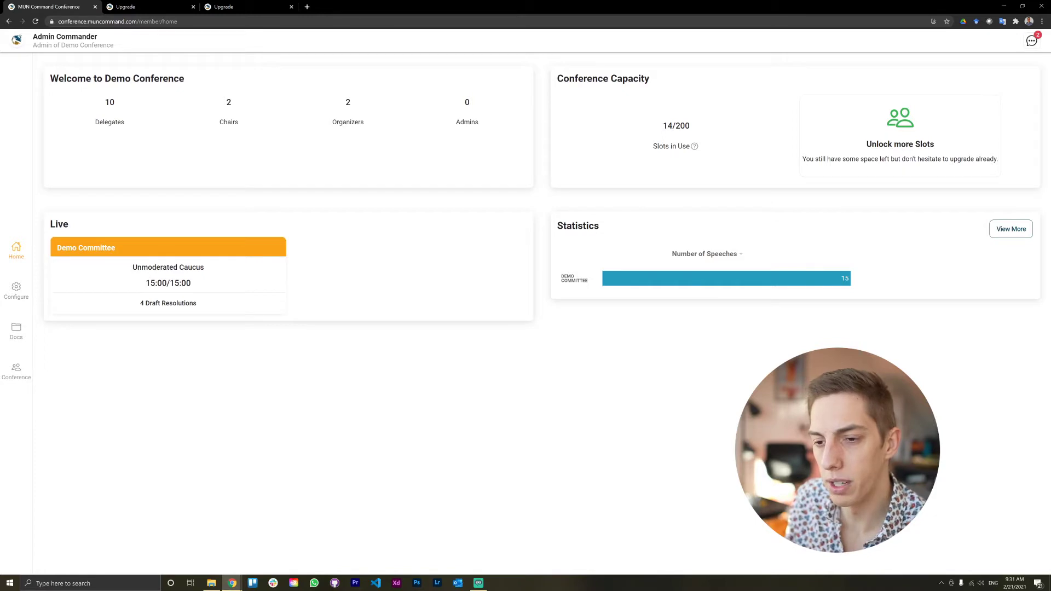
{"action": "left_click_drag", "start_coordinate": [148, 267], "coordinate": [184, 268]}
{"action": "left_click", "coordinate": [184, 268]}
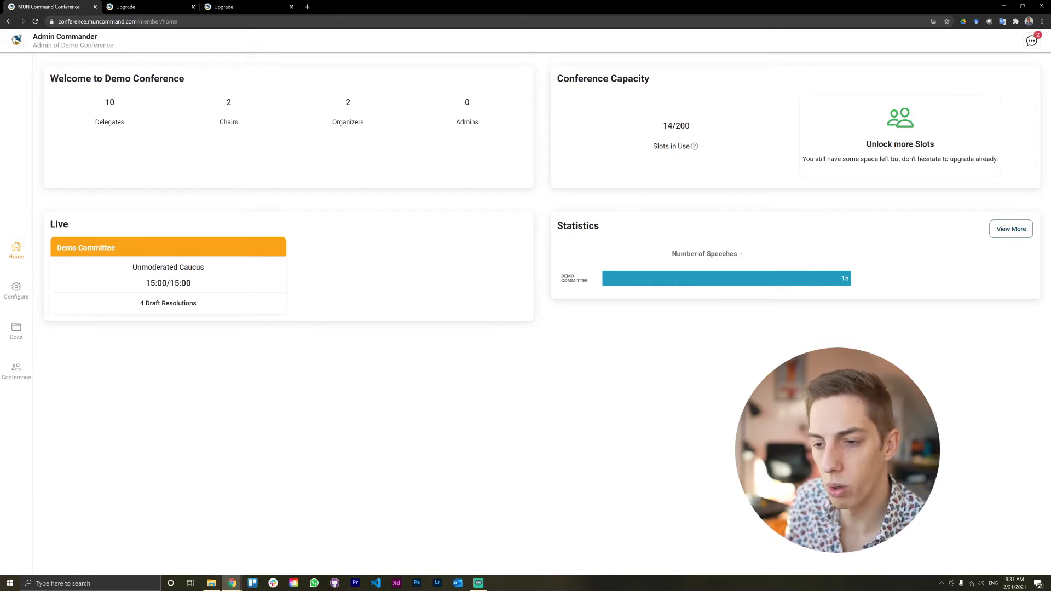
{"action": "triple_click", "coordinate": [207, 286]}
{"action": "left_click", "coordinate": [207, 286]}
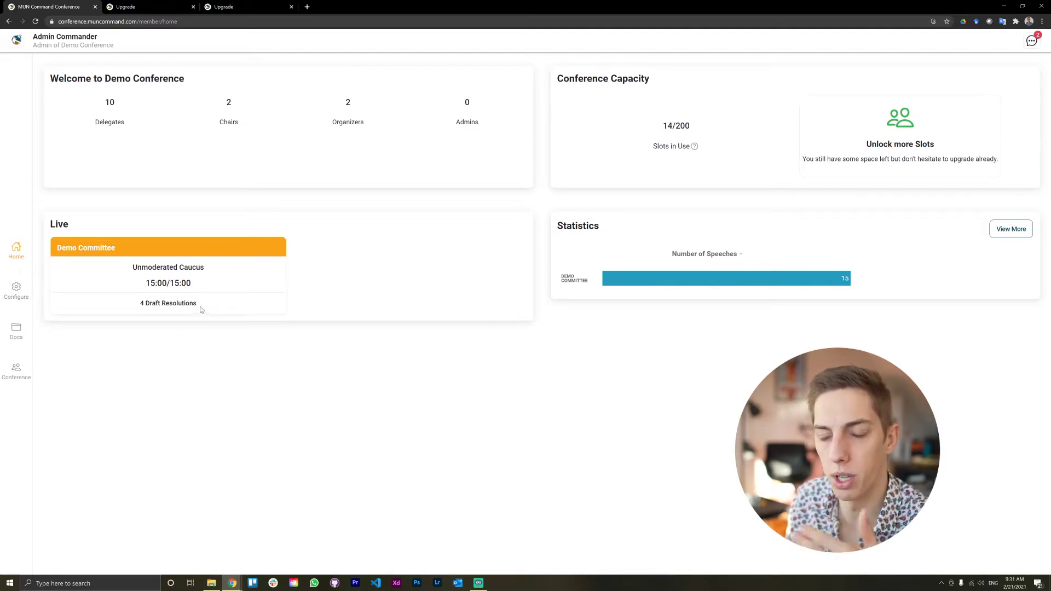
{"action": "left_click_drag", "start_coordinate": [112, 303], "coordinate": [151, 308]}
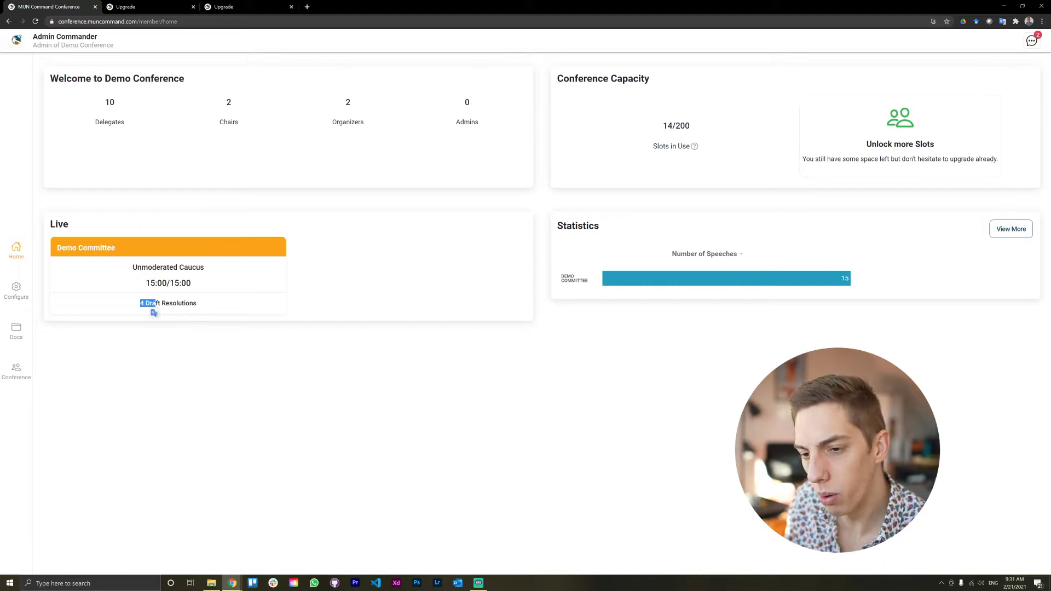
{"action": "left_click", "coordinate": [154, 310]}
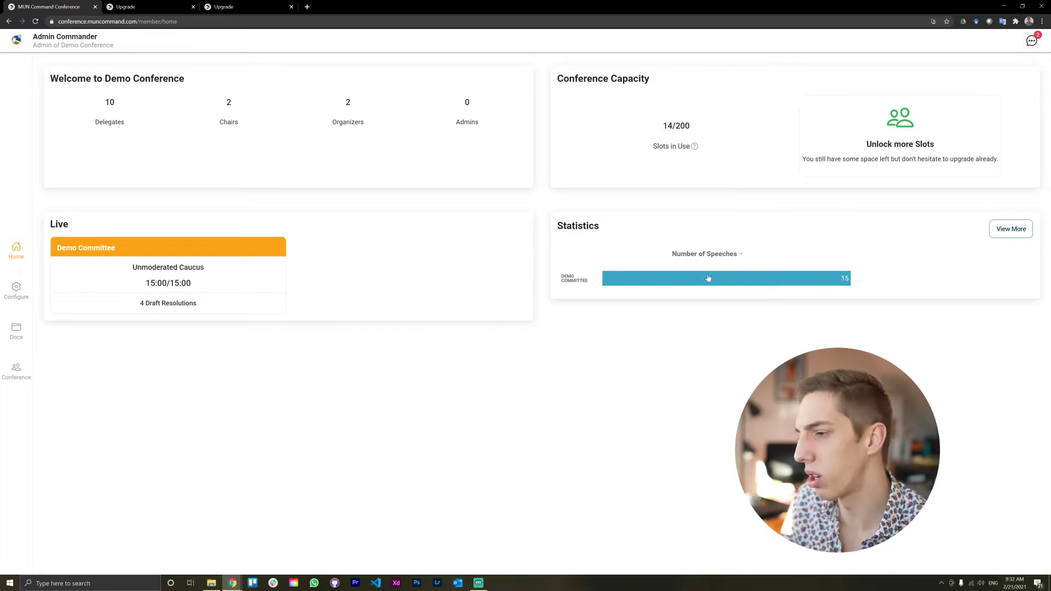
Step: Keep Number of Speeches as the charted metric and open the full per-delegate statistics table
{"action": "left_click", "coordinate": [720, 259]}
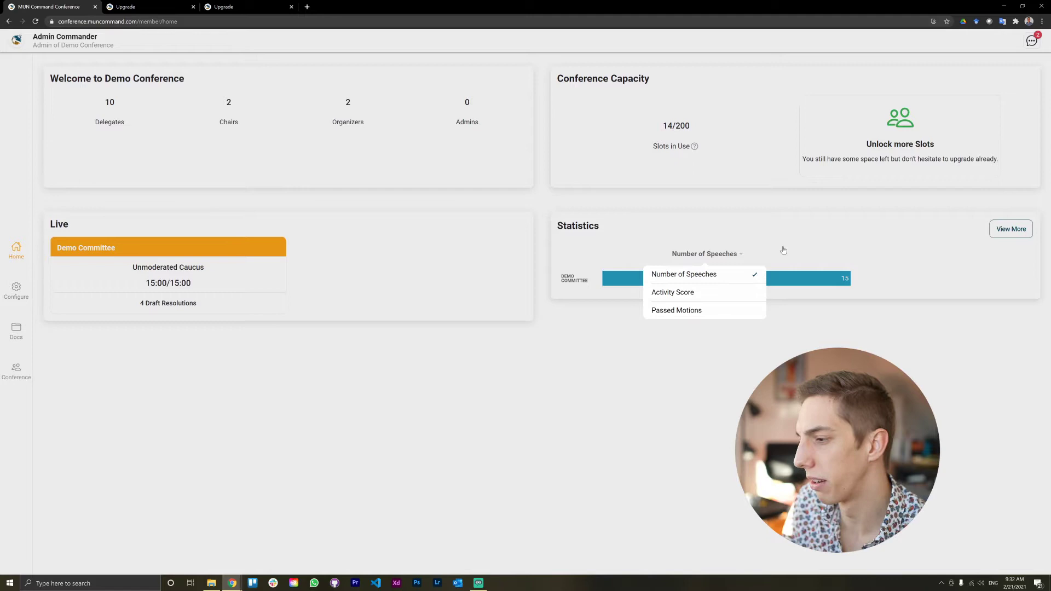
{"action": "left_click", "coordinate": [780, 255]}
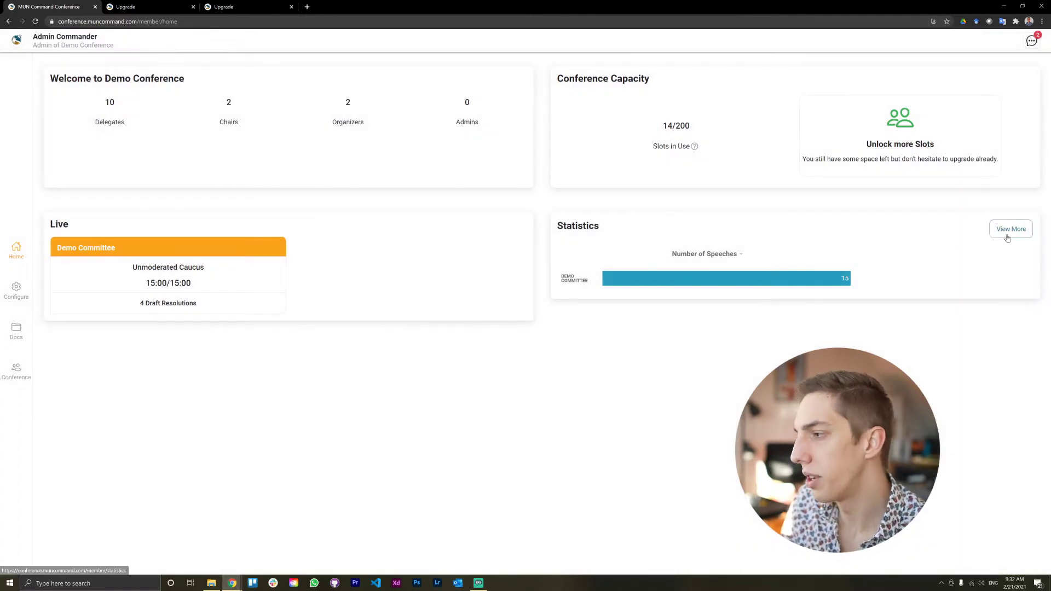
{"action": "left_click", "coordinate": [1008, 237]}
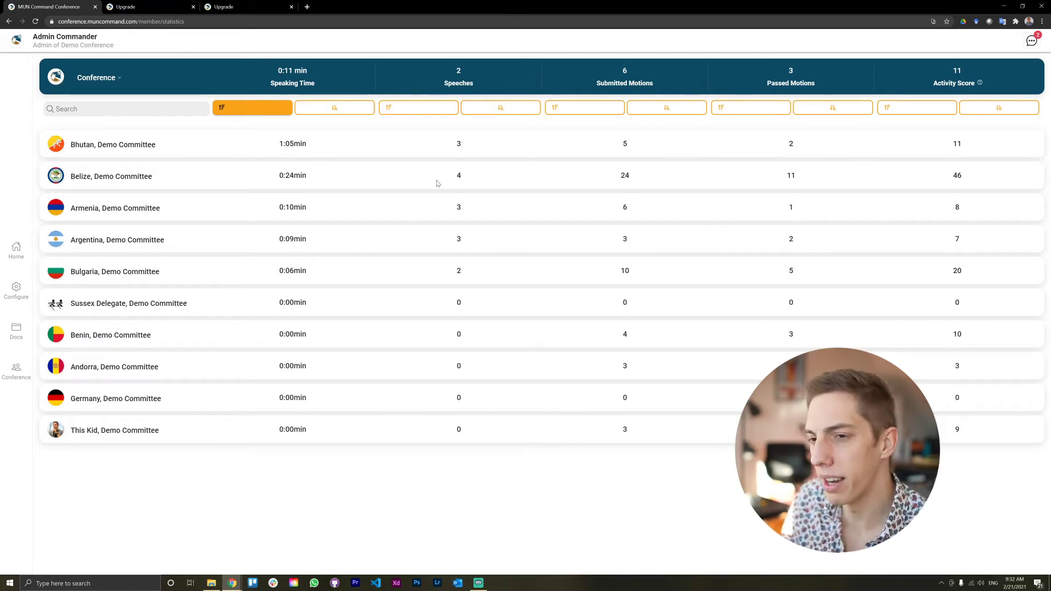
Step: Filter the statistics to show Demo Committee only
{"action": "left_click", "coordinate": [92, 77]}
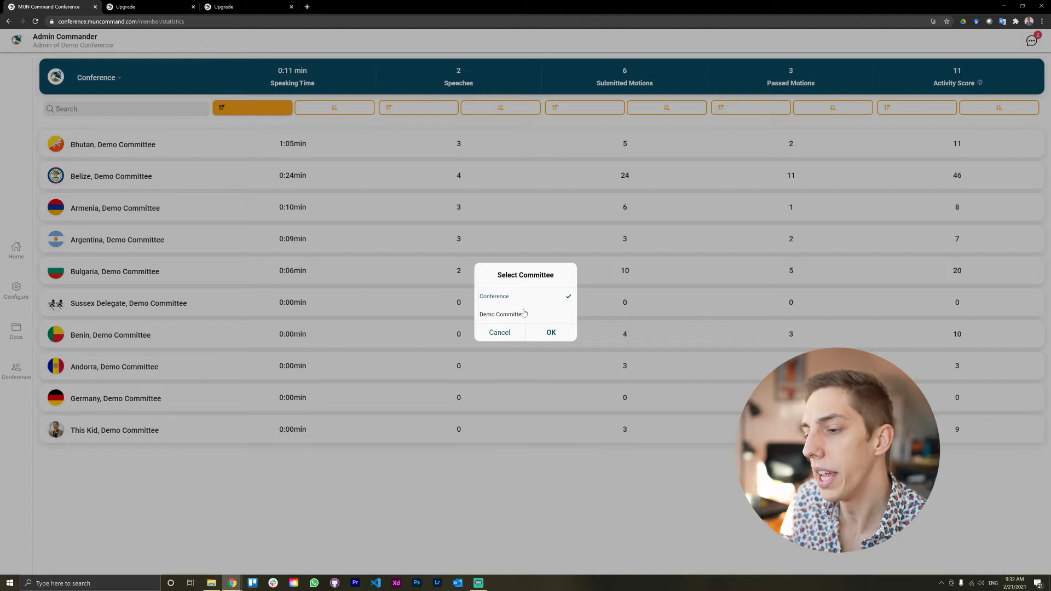
{"action": "left_click", "coordinate": [509, 316]}
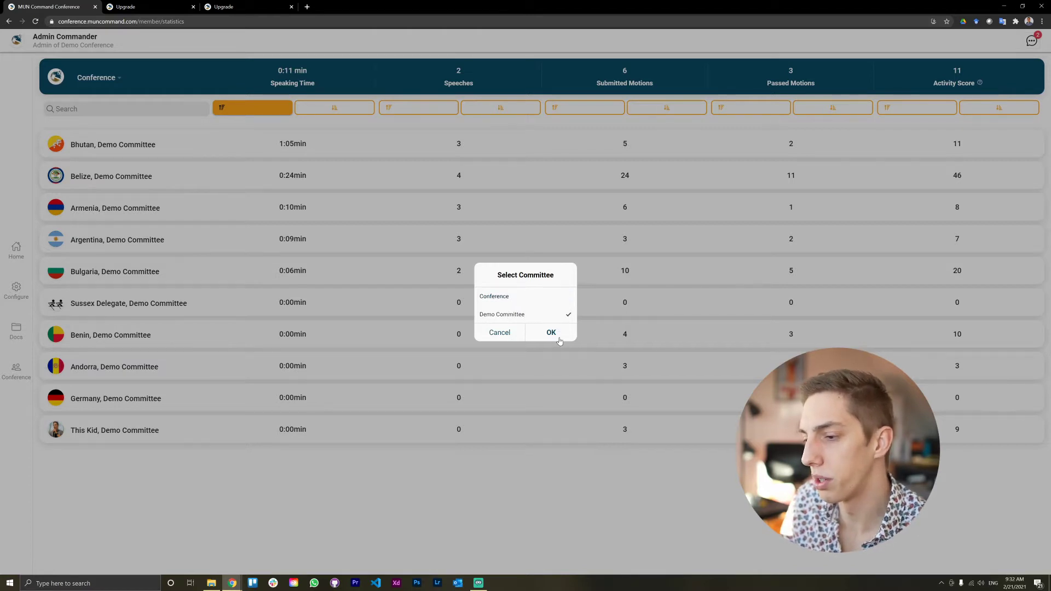
{"action": "left_click", "coordinate": [559, 340]}
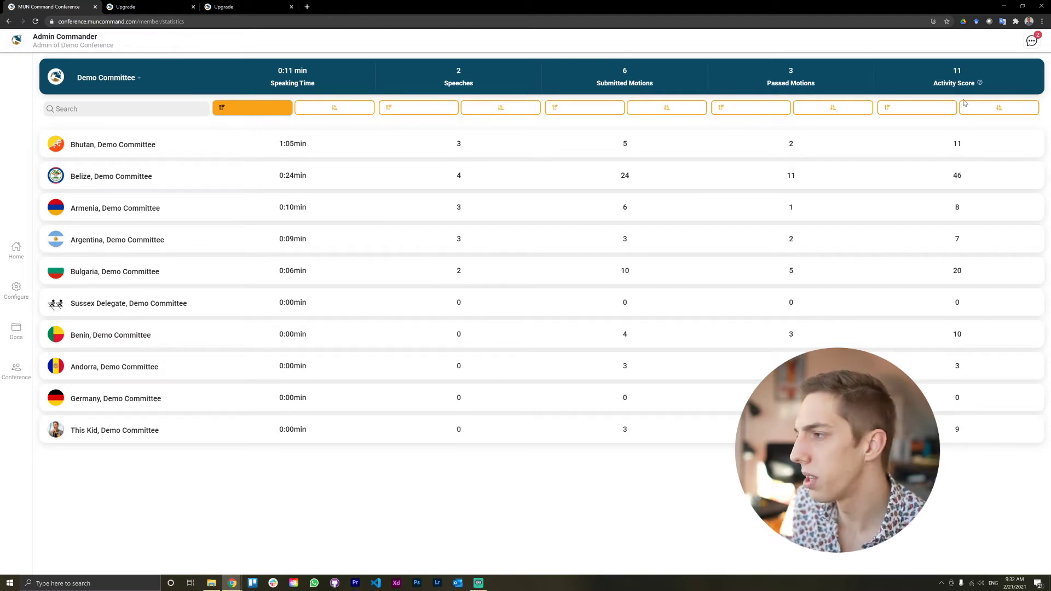
Step: Switch the statistics back to the whole Conference and return to the home dashboard
{"action": "left_click", "coordinate": [110, 87]}
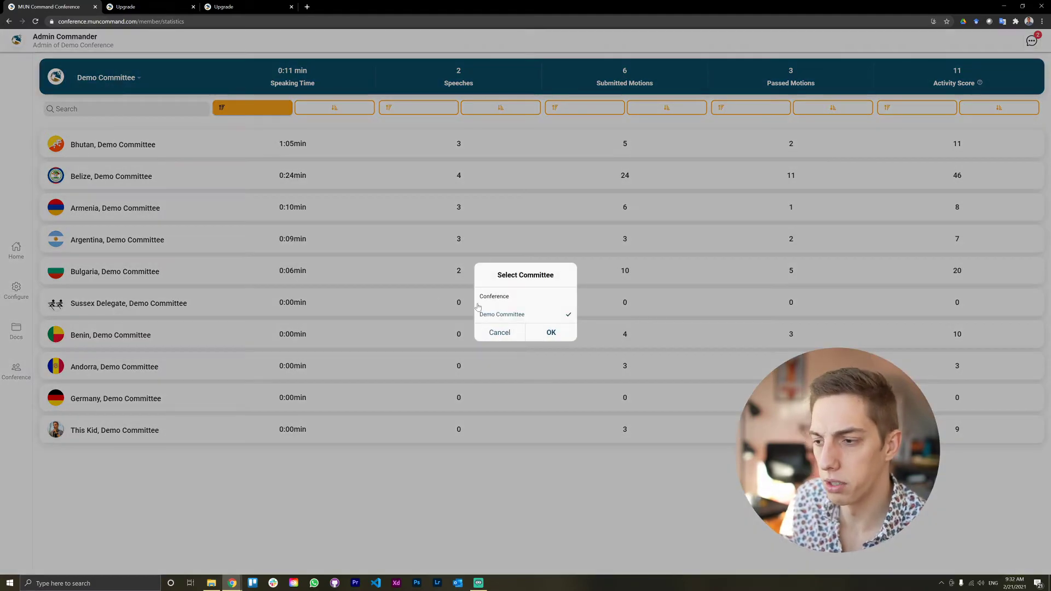
{"action": "left_click", "coordinate": [520, 296]}
{"action": "left_click", "coordinate": [554, 330]}
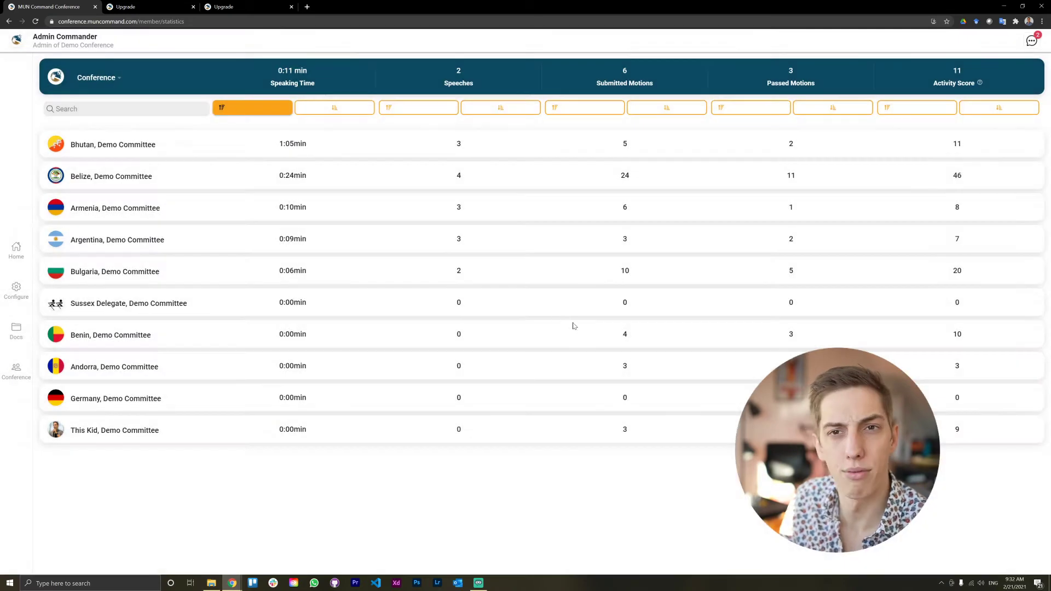
{"action": "left_click", "coordinate": [15, 250]}
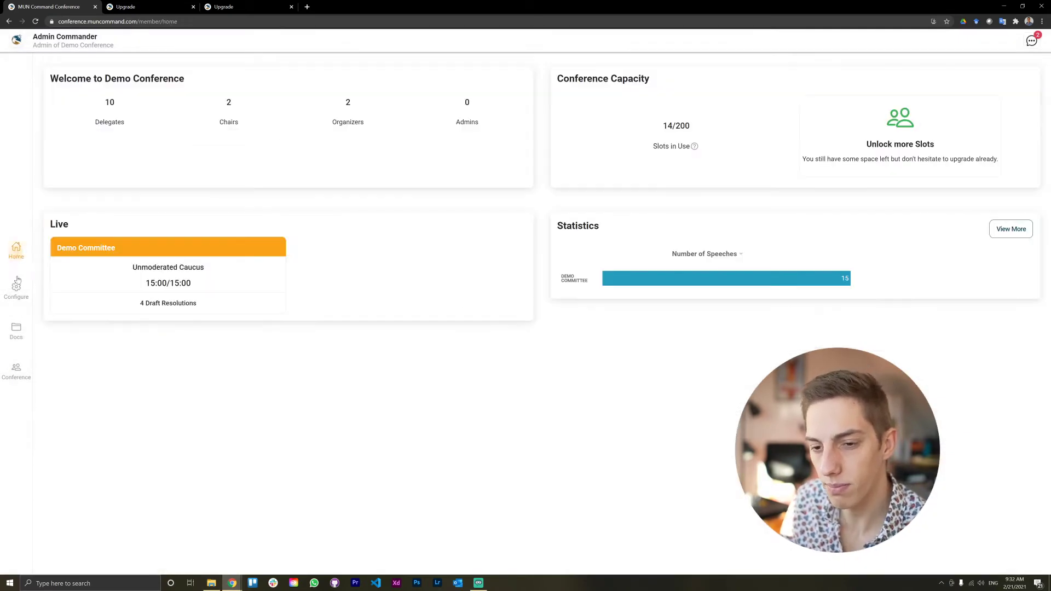
Step: Open the Configure page and show the chat conversations panel beside it
{"action": "left_click", "coordinate": [17, 290]}
{"action": "left_click", "coordinate": [17, 293]}
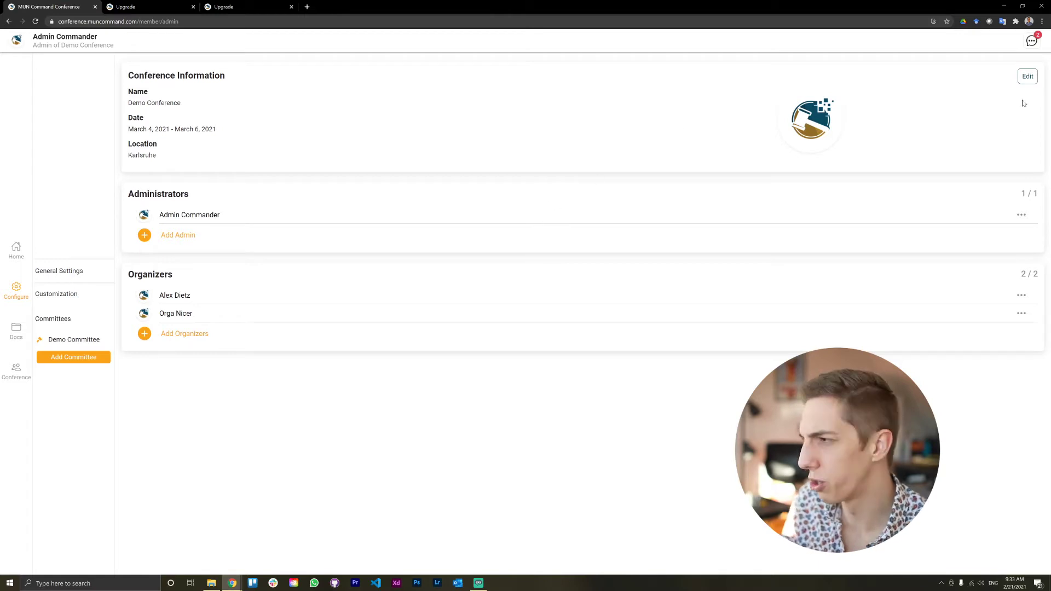
{"action": "left_click", "coordinate": [1029, 44]}
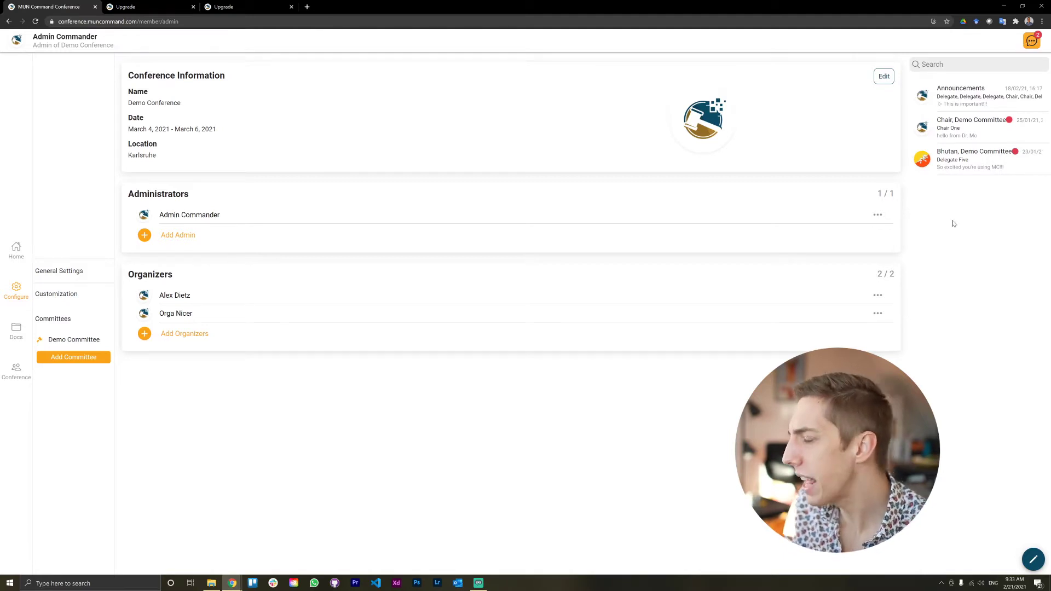
Step: Post 'lunch at 12!!!' in the Announcements channel
{"action": "left_click", "coordinate": [961, 94]}
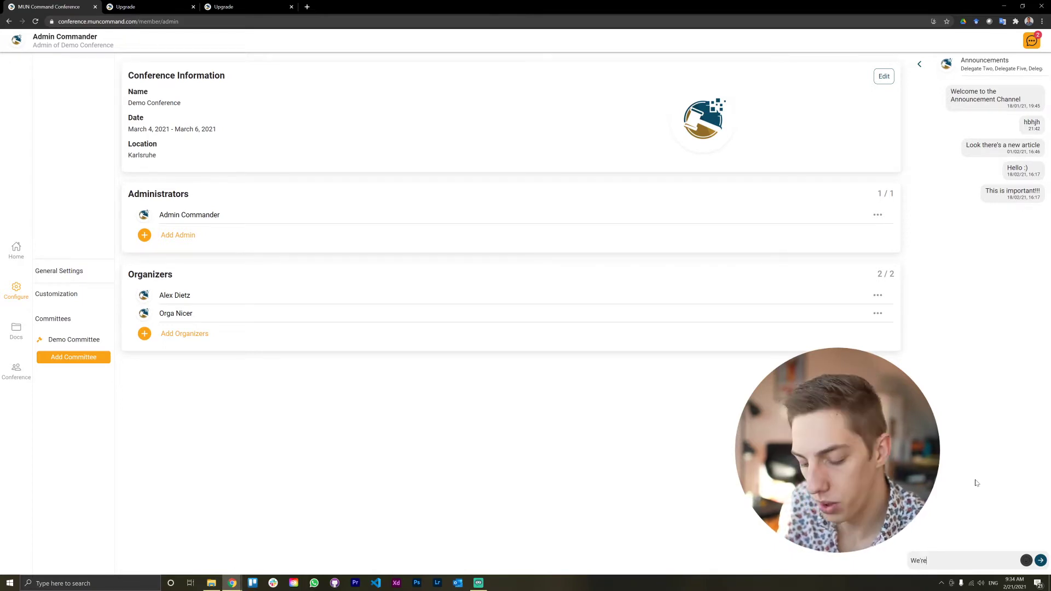
{"action": "type", "text": "lunch at"}
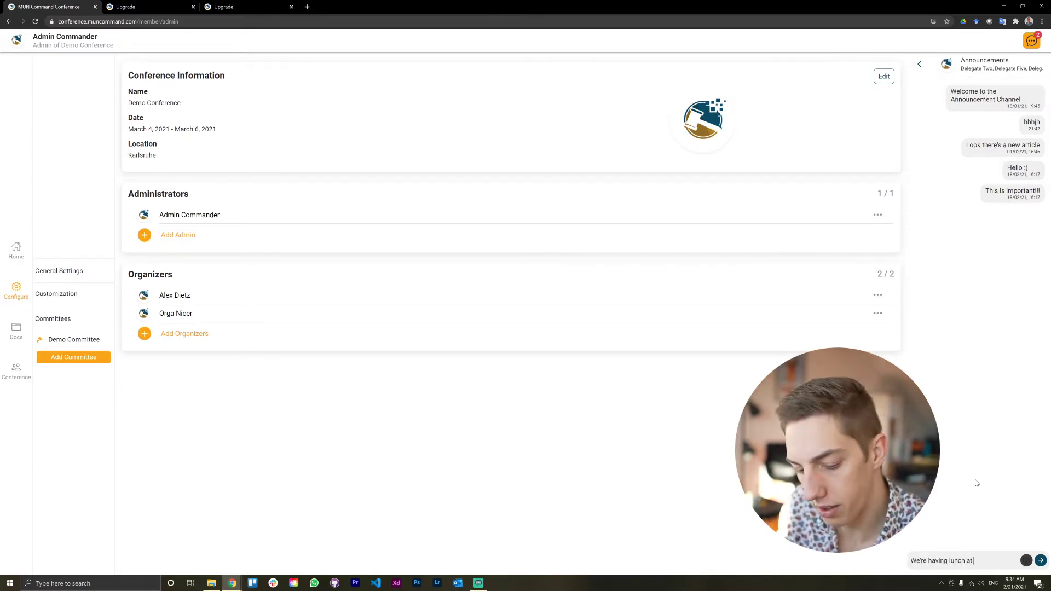
{"action": "type", "text": " 12"}
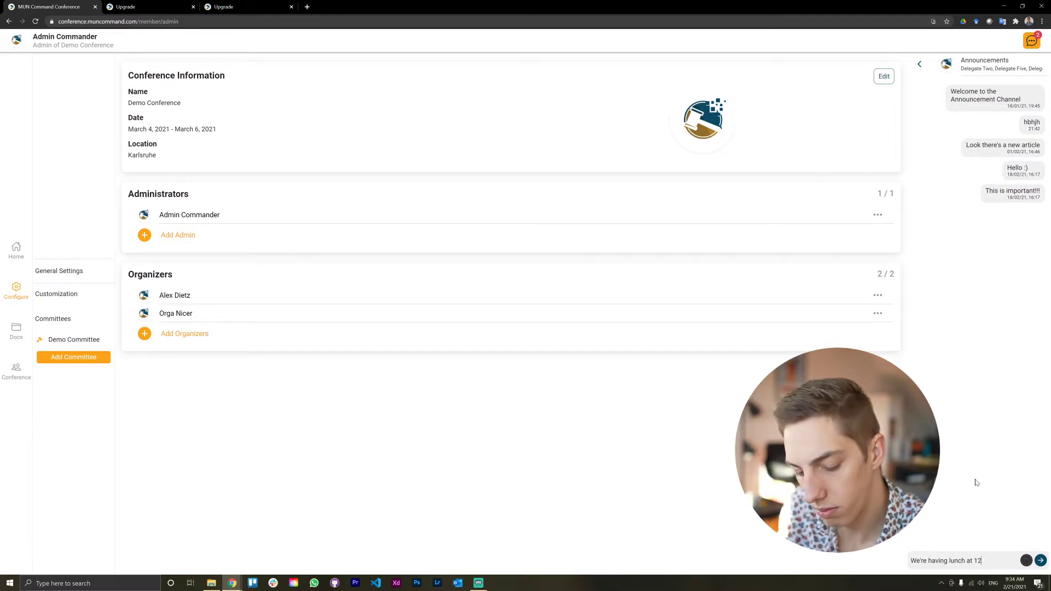
{"action": "type", "text": "!!!"}
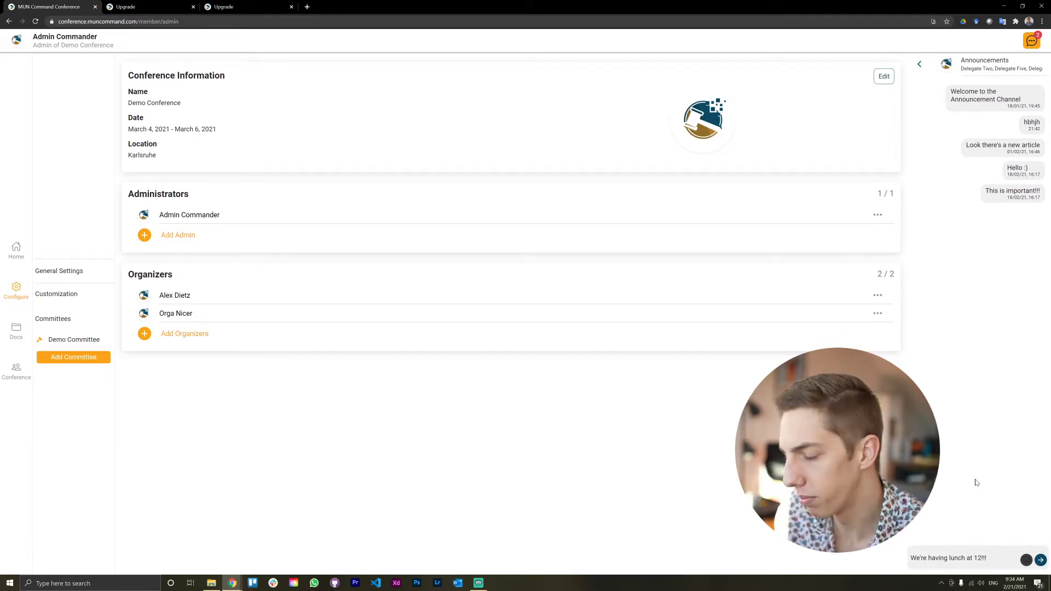
{"action": "key", "text": "Return"}
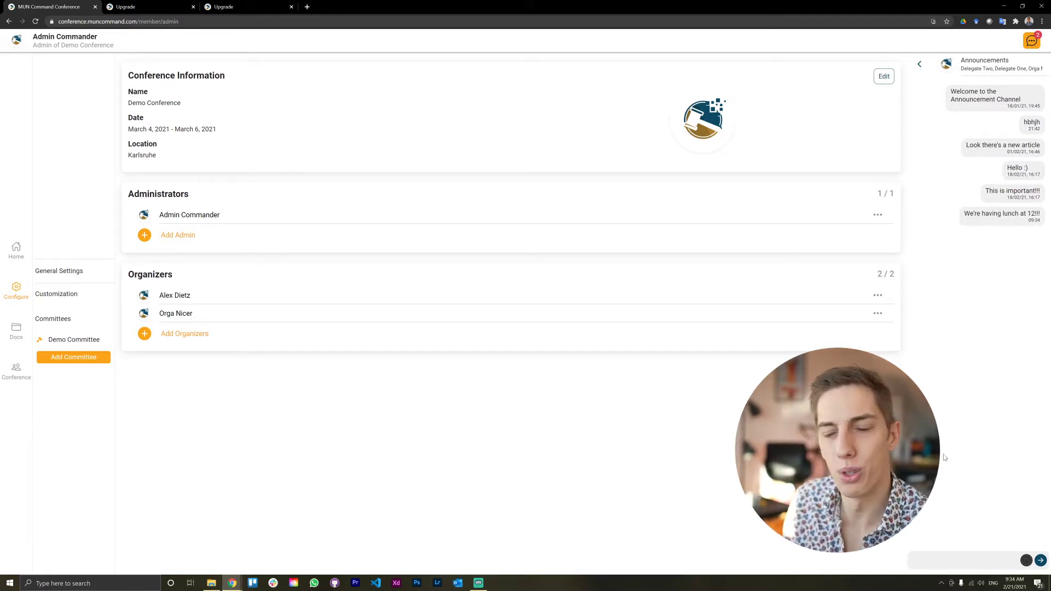
Step: Start a new chat, abandon it, and close the chat panel
{"action": "left_click", "coordinate": [1037, 37]}
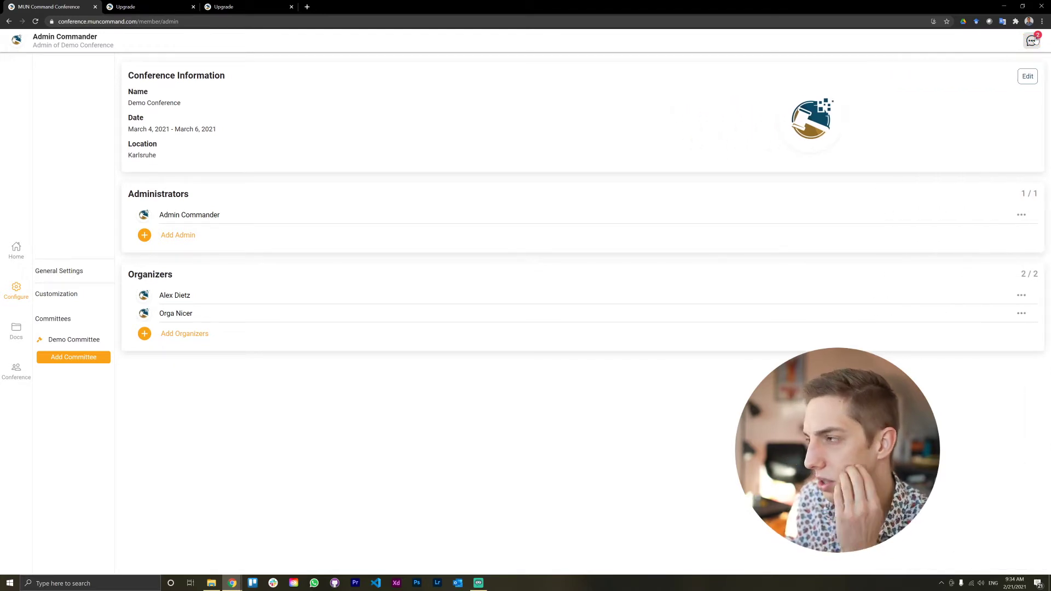
{"action": "left_click", "coordinate": [1036, 39]}
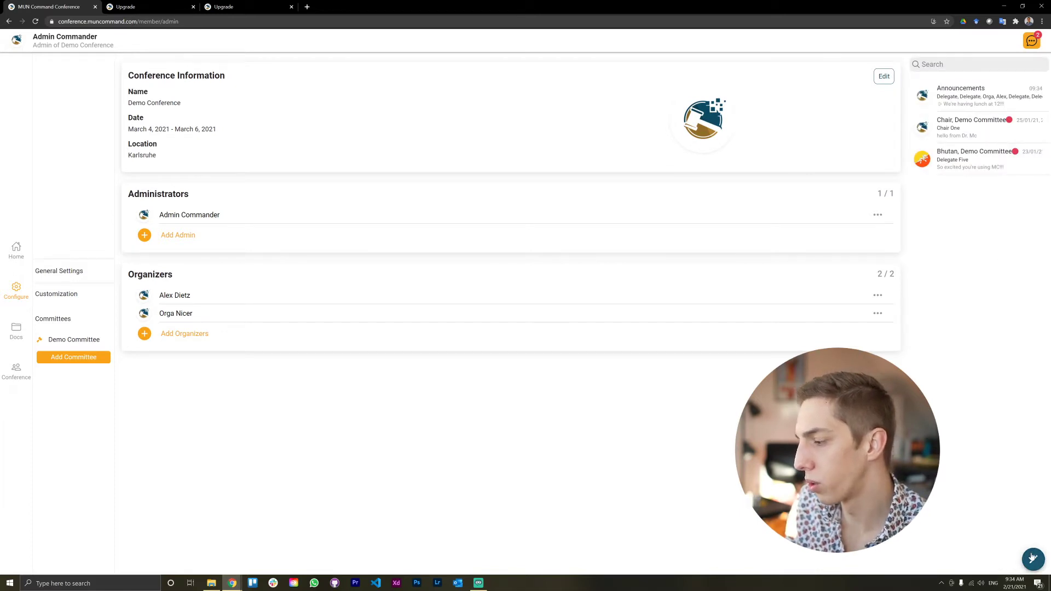
{"action": "left_click", "coordinate": [1033, 554]}
{"action": "left_click", "coordinate": [919, 65]}
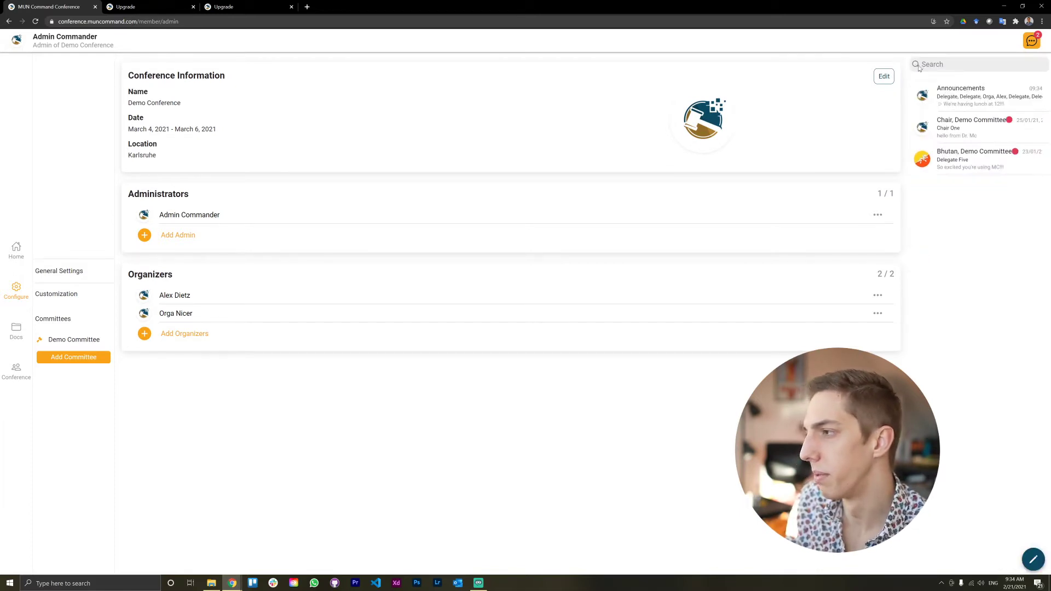
{"action": "left_click", "coordinate": [1032, 41]}
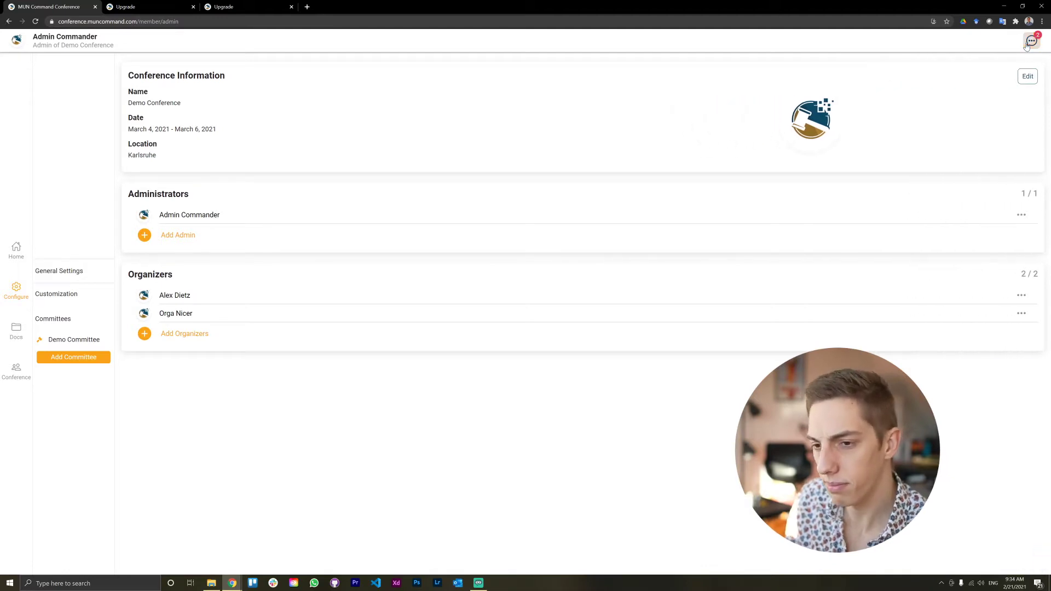
Step: Go to the customization settings and open the Unmoderated Caucus motion's description editor
{"action": "left_click", "coordinate": [65, 298]}
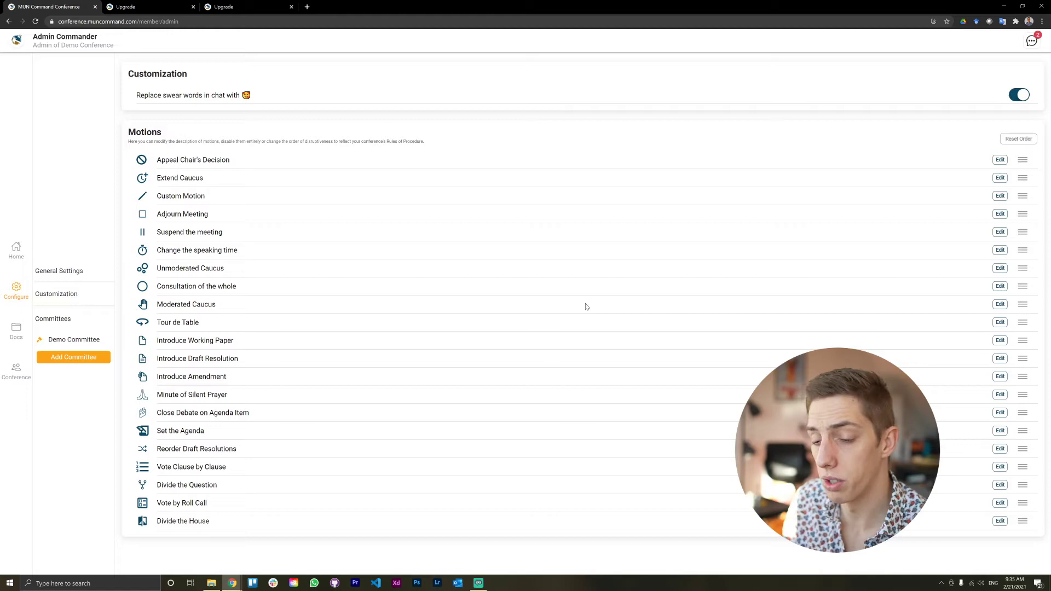
{"action": "left_click", "coordinate": [1000, 269]}
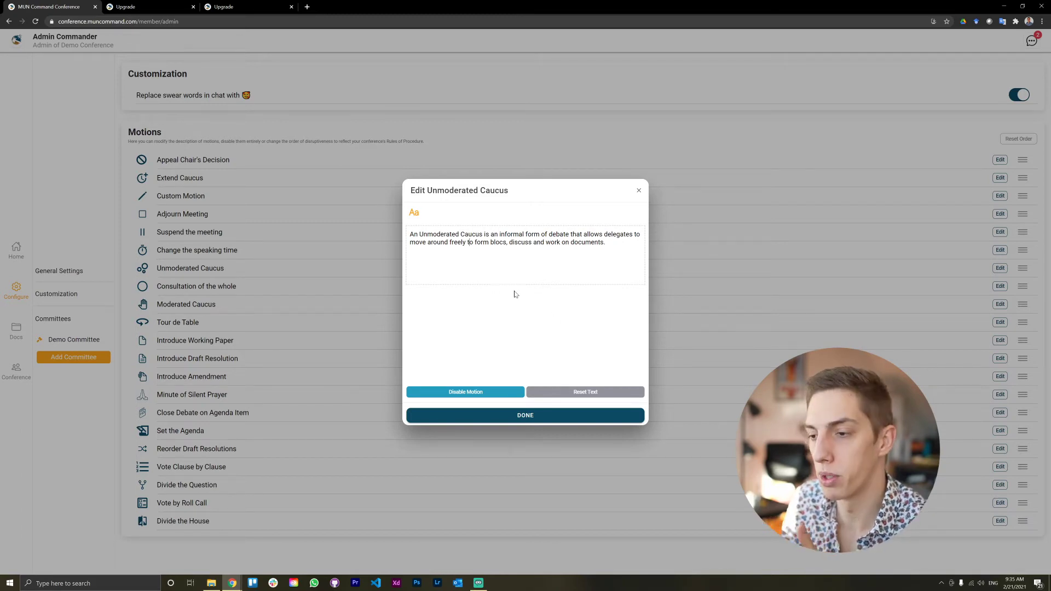
Step: Close Unmoderated Caucus, review the Change the speaking time description, and confirm with DONE
{"action": "left_click", "coordinate": [561, 415]}
{"action": "left_click", "coordinate": [1002, 252]}
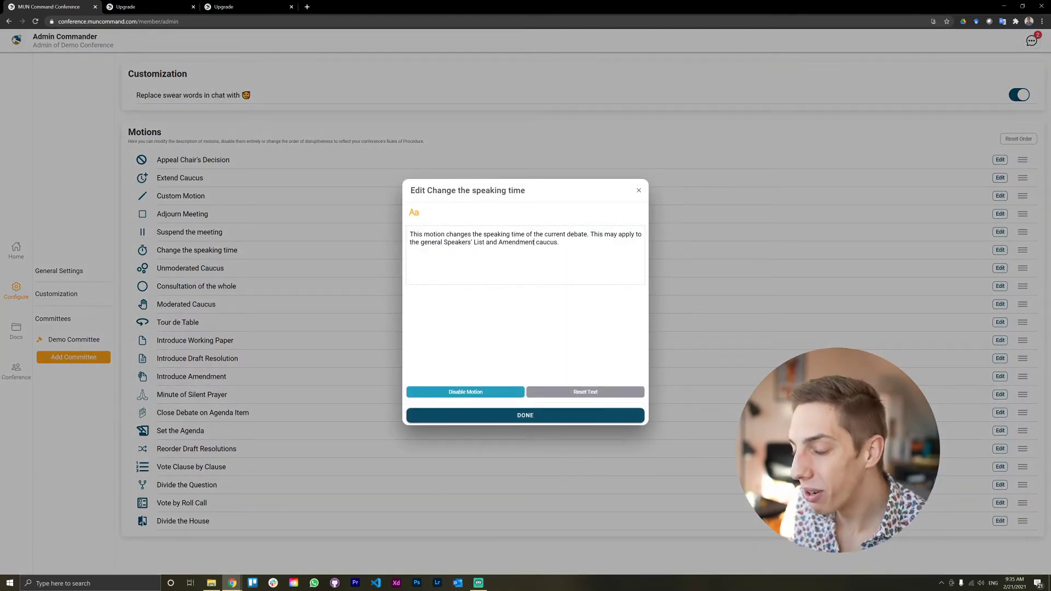
{"action": "triple_click", "coordinate": [547, 242]}
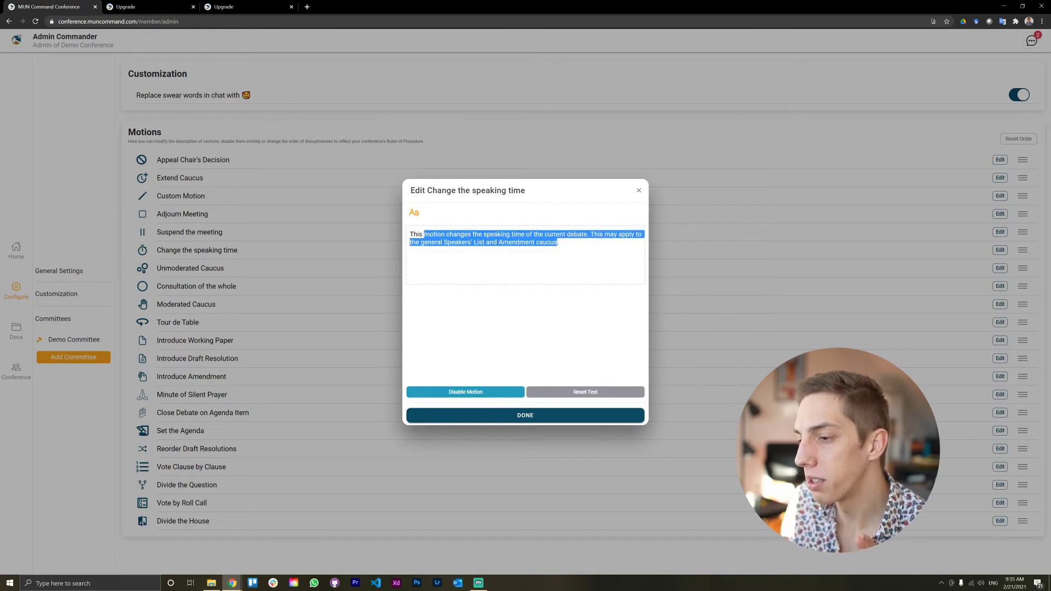
{"action": "left_click", "coordinate": [584, 322]}
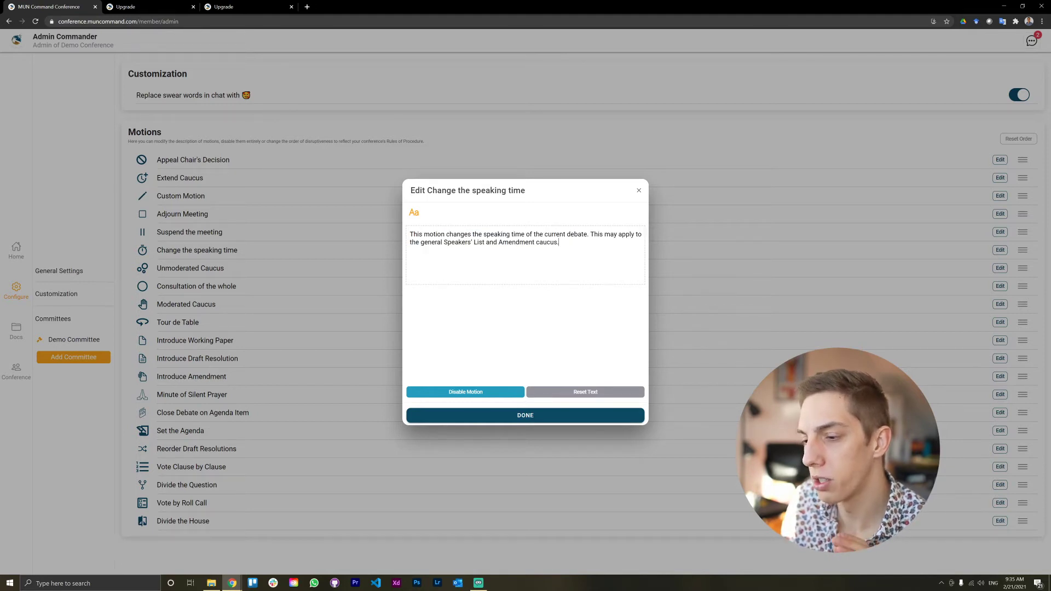
{"action": "left_click", "coordinate": [572, 416]}
Step: In the delegate's window, open Motions, view the Introduce Working Paper form, then close it
{"action": "mouse_move", "coordinate": [244, 578]}
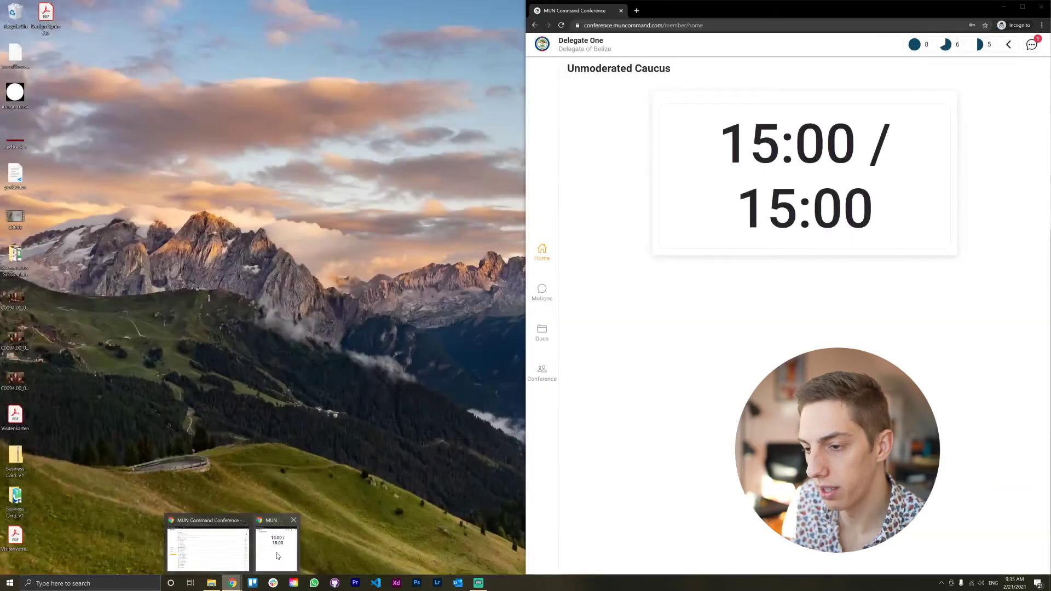
{"action": "left_click", "coordinate": [277, 546]}
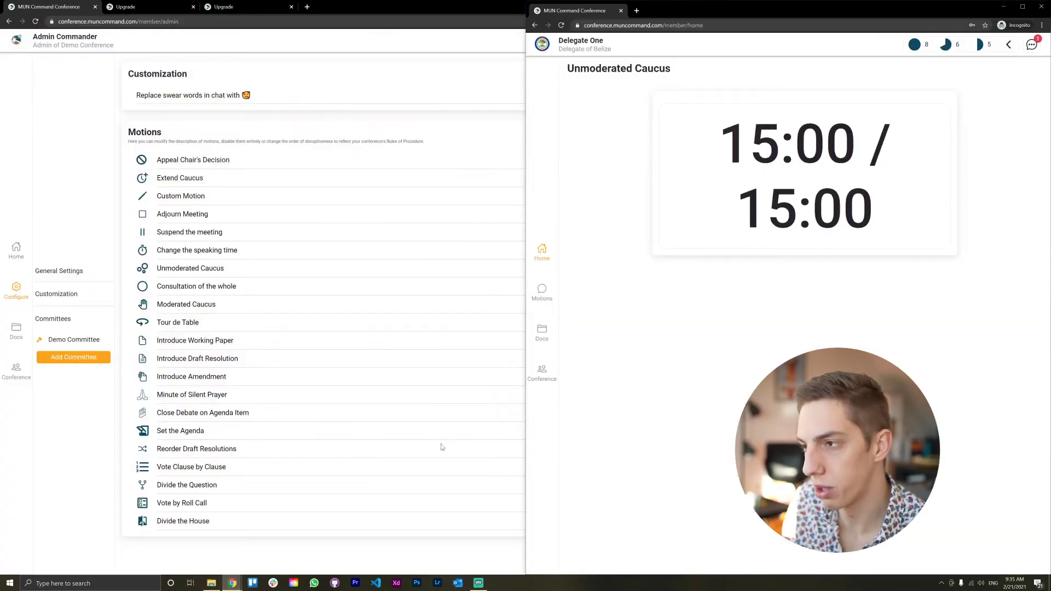
{"action": "left_click", "coordinate": [541, 290]}
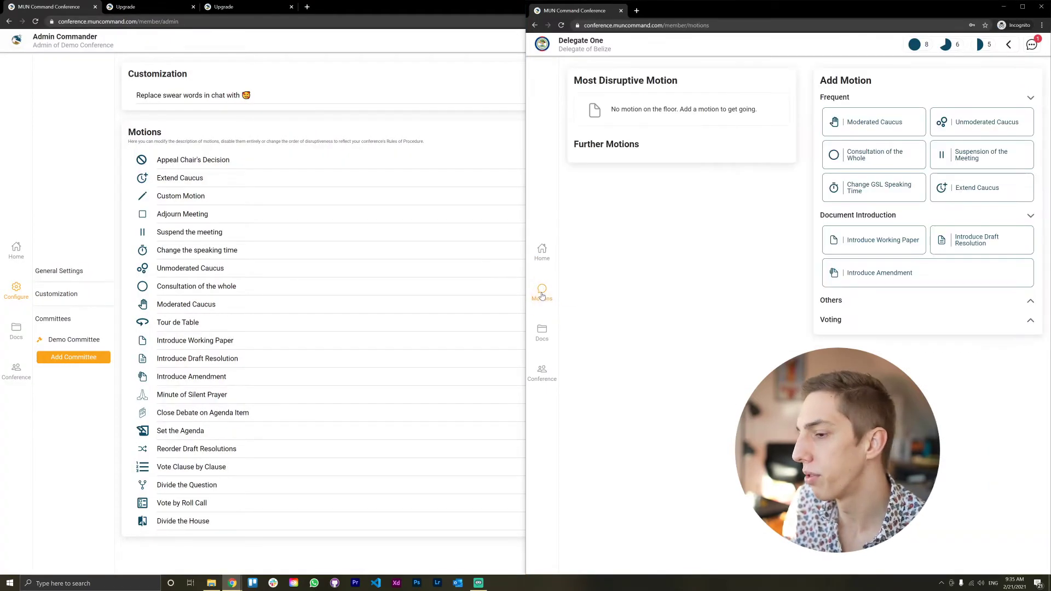
{"action": "left_click", "coordinate": [866, 242]}
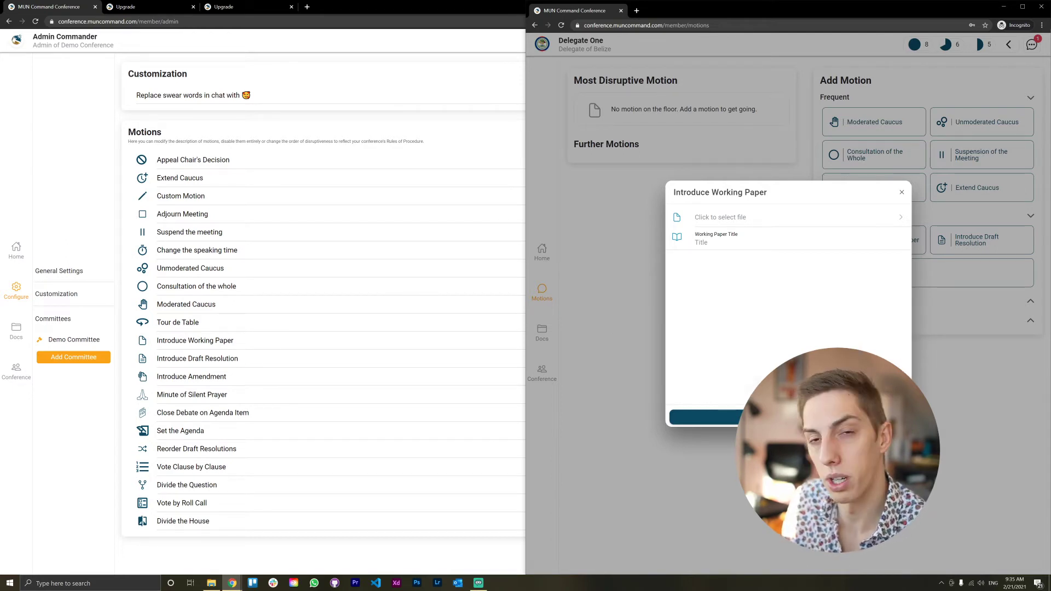
{"action": "left_click", "coordinate": [994, 402]}
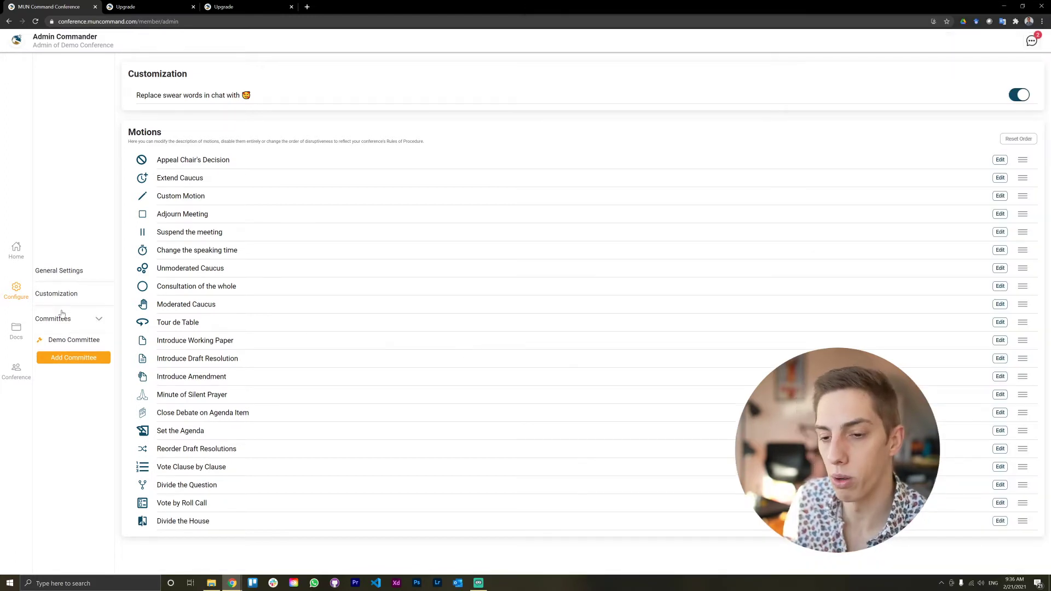
Step: On the Demo Committee page, cancel an Add Committee form and open the Add Chair form
{"action": "left_click", "coordinate": [73, 342]}
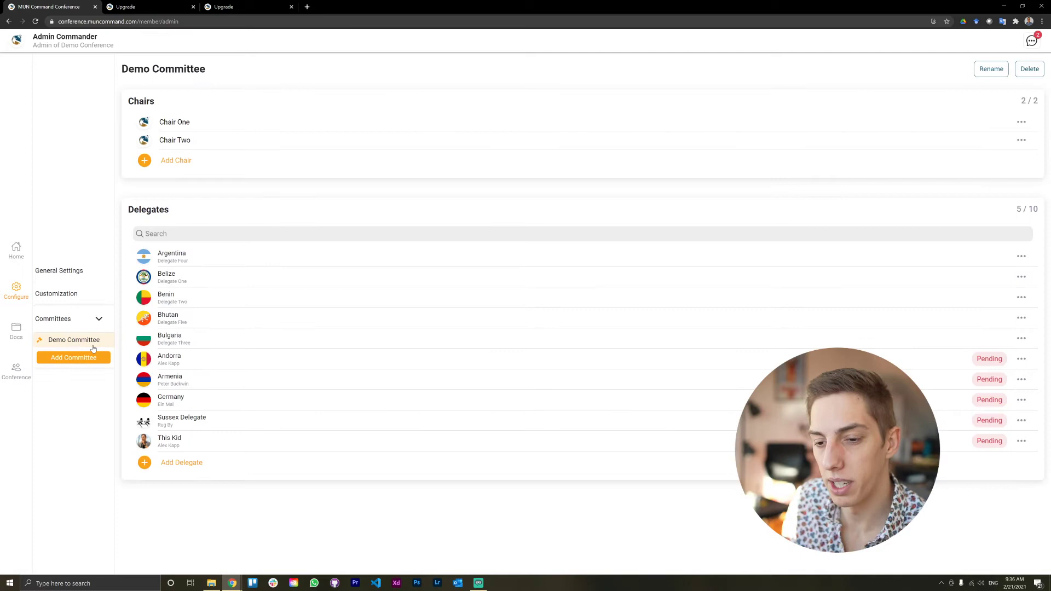
{"action": "left_click", "coordinate": [82, 357]}
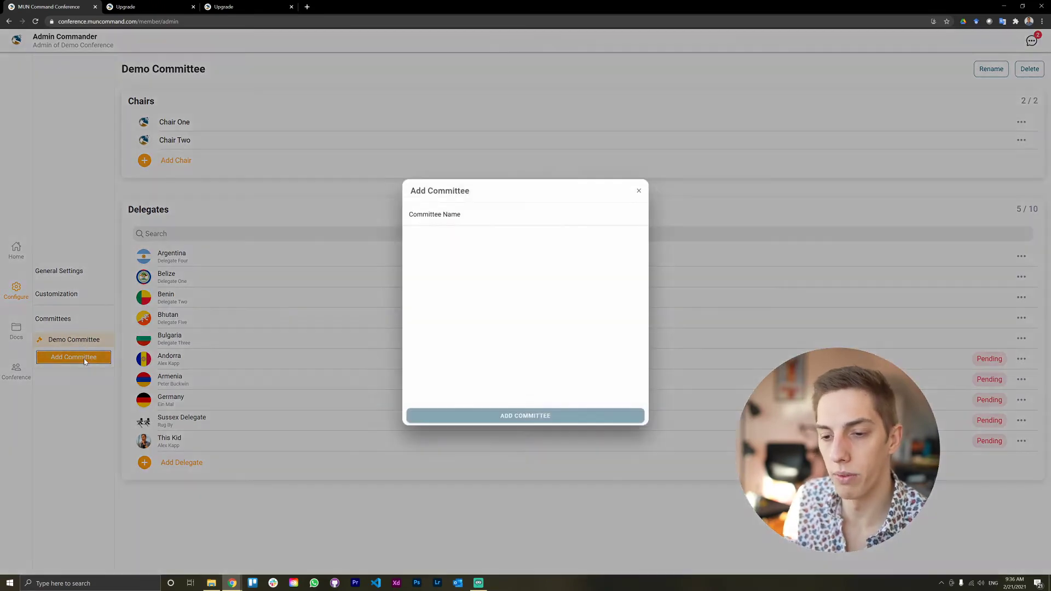
{"action": "left_click", "coordinate": [366, 314]}
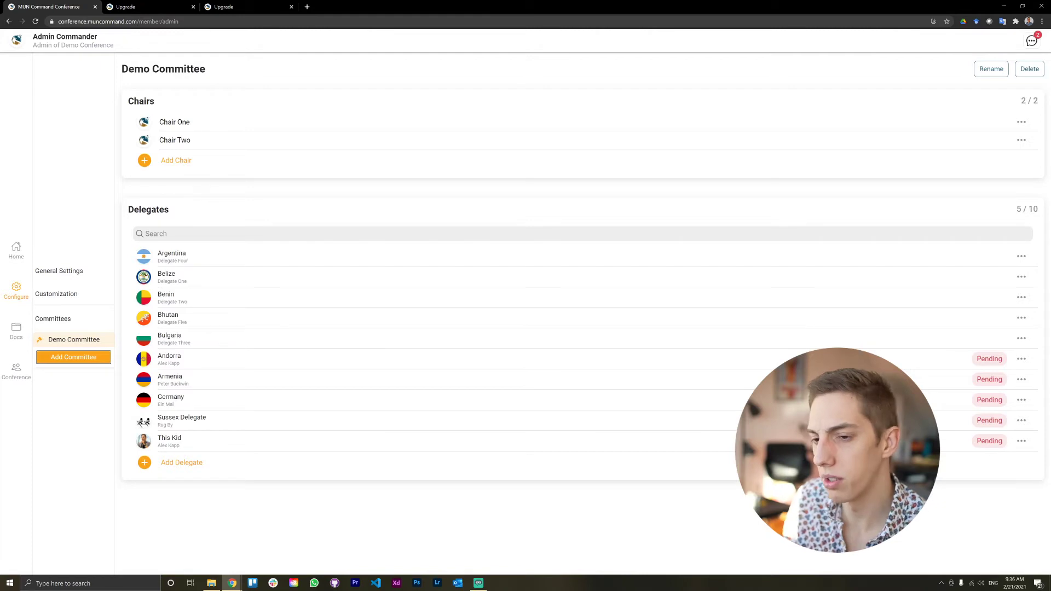
{"action": "left_click", "coordinate": [160, 169]}
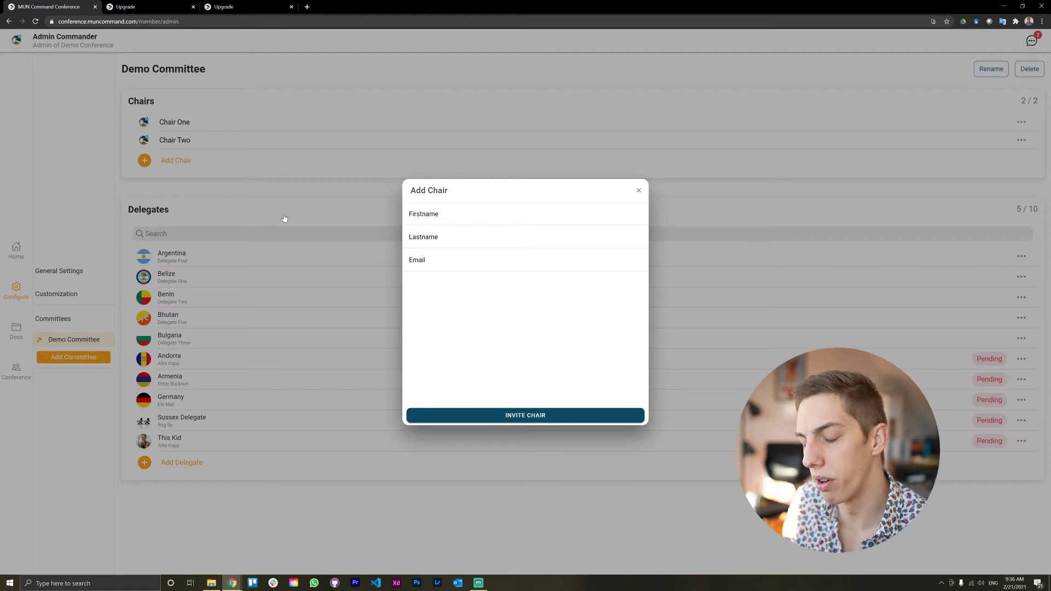
Step: Go through the Add Chair first name, last name and email fields, then dismiss the form
{"action": "left_click", "coordinate": [496, 218]}
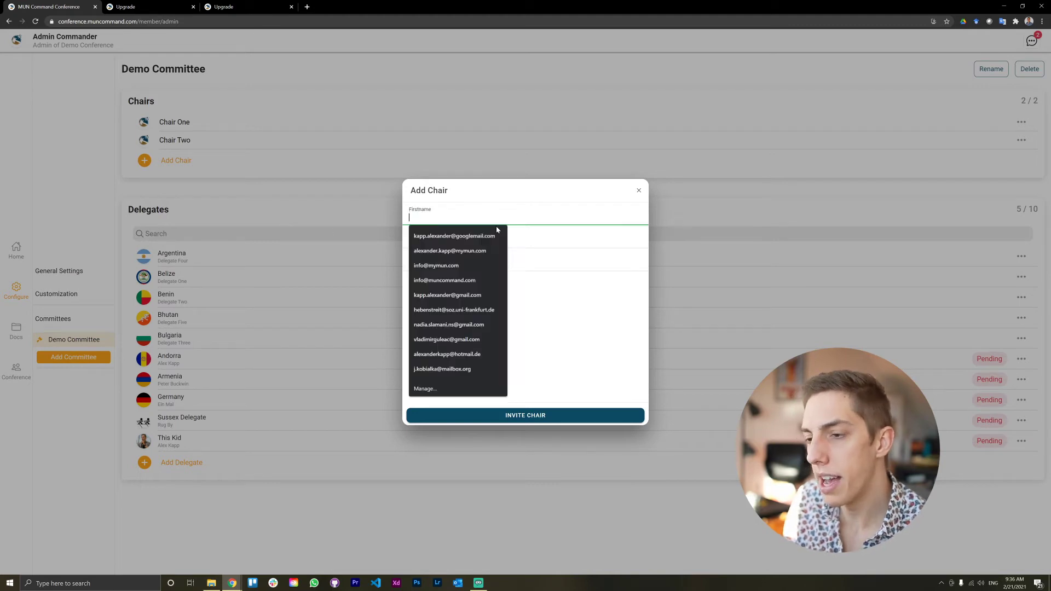
{"action": "left_click", "coordinate": [496, 241]}
{"action": "left_click", "coordinate": [558, 264]}
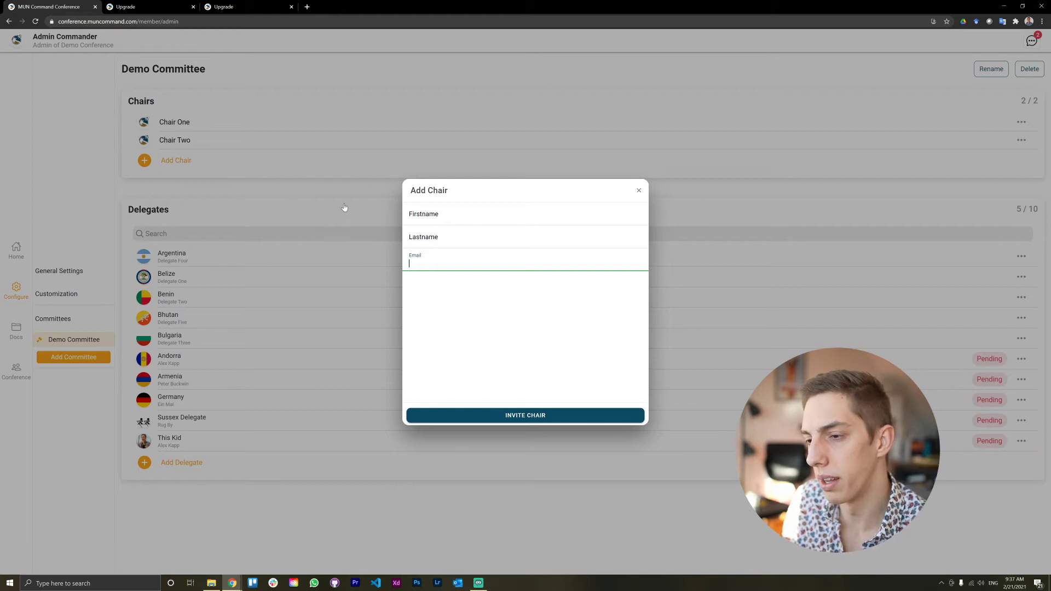
{"action": "left_click", "coordinate": [283, 229]}
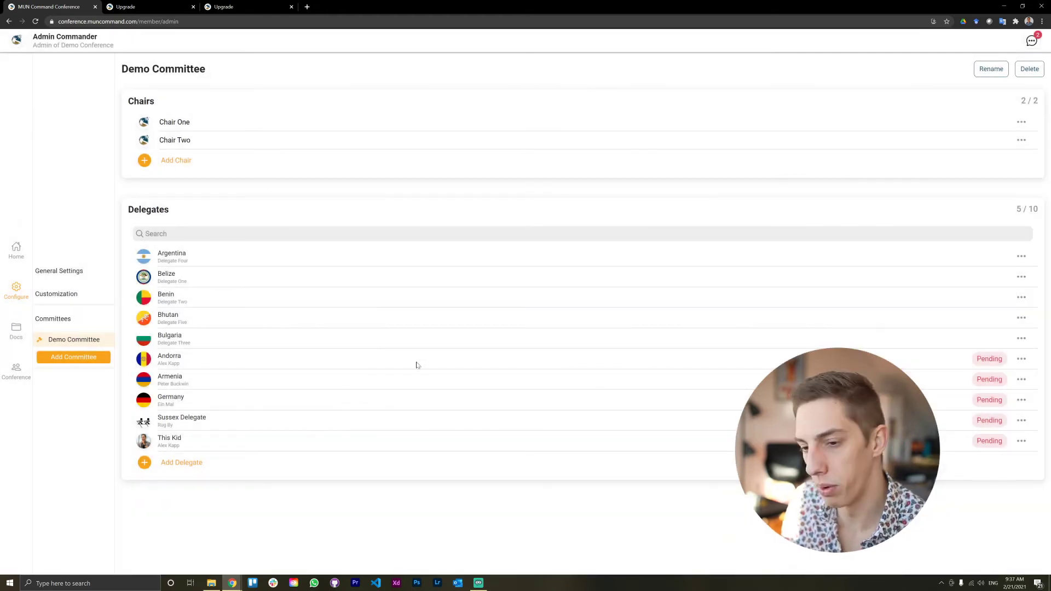
Step: Queue Argentina, Azerbaijan, Bangladesh and Germany (found by searching 'ger') as new Demo Committee members
{"action": "left_click", "coordinate": [278, 471]}
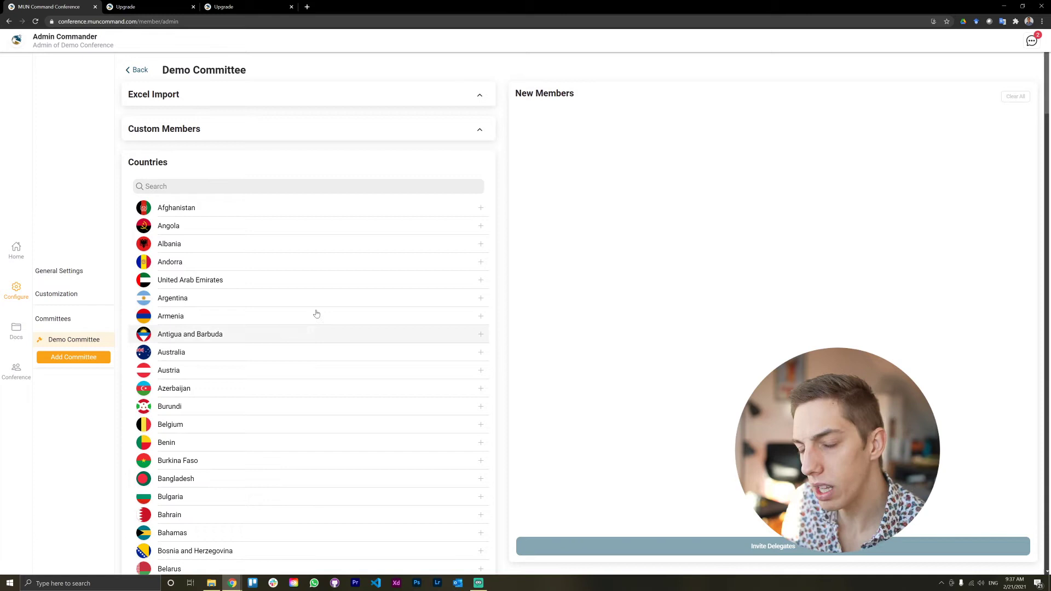
{"action": "scroll", "coordinate": [678, 320], "scroll_direction": "down", "scroll_amount": 1}
{"action": "scroll", "coordinate": [685, 307], "scroll_direction": "up", "scroll_amount": 2}
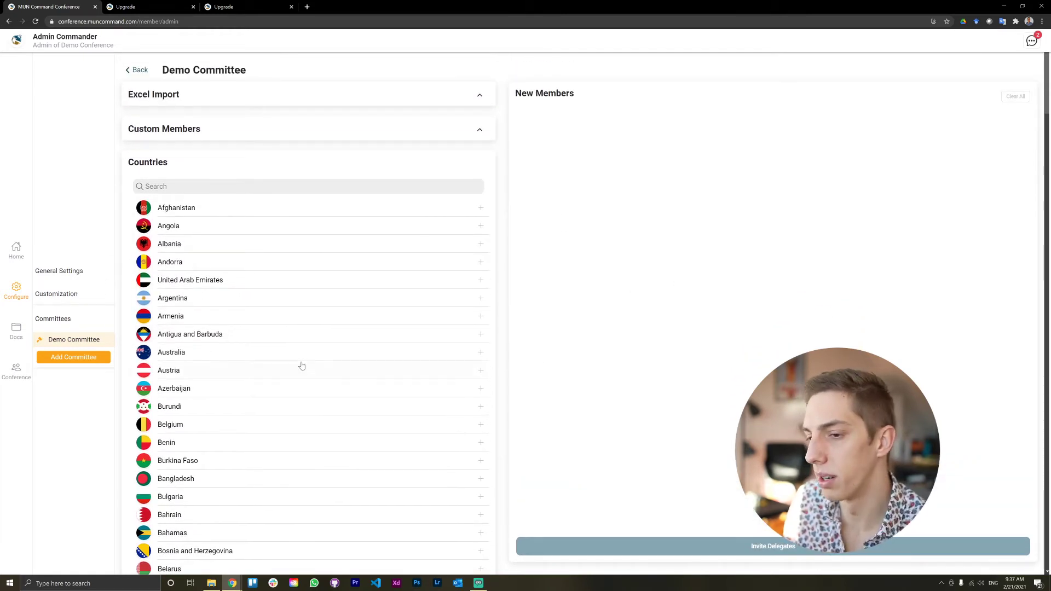
{"action": "left_click", "coordinate": [273, 298]}
{"action": "left_click", "coordinate": [304, 388]}
{"action": "left_click", "coordinate": [323, 478]}
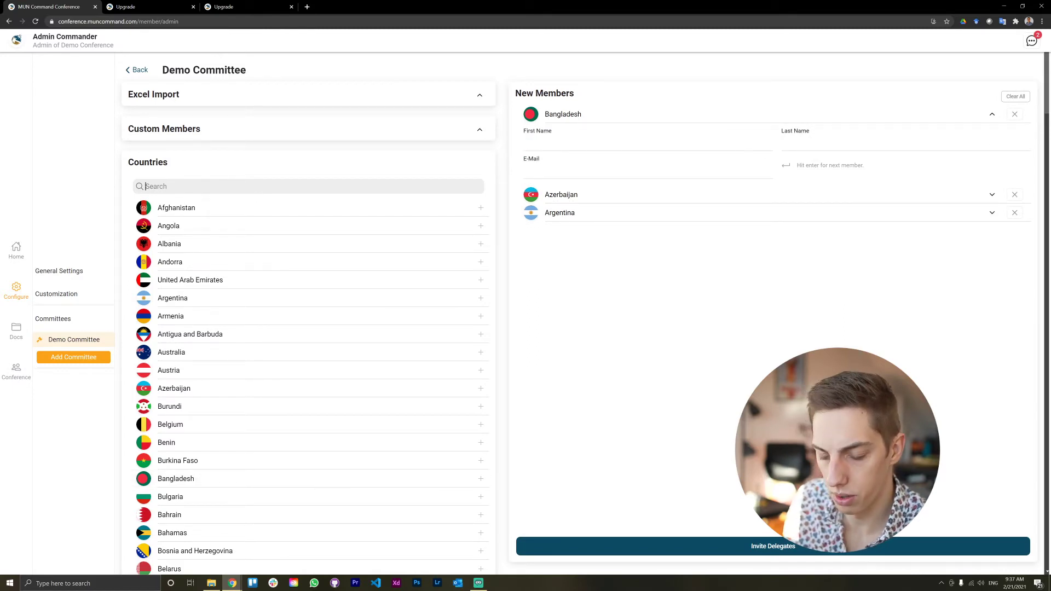
{"action": "left_click", "coordinate": [146, 186]}
{"action": "type", "text": "ger"}
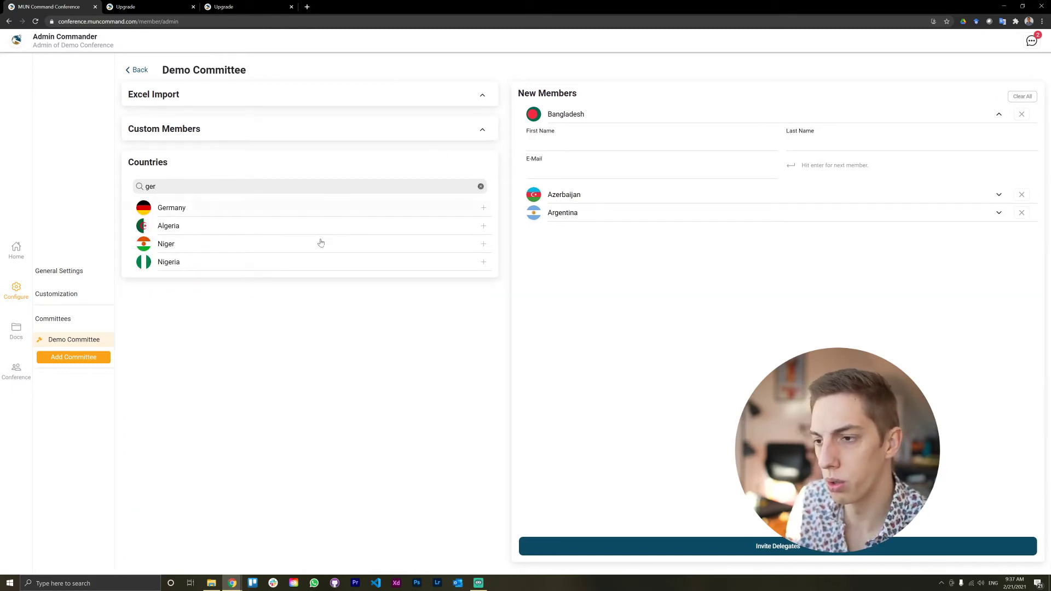
{"action": "left_click", "coordinate": [295, 210]}
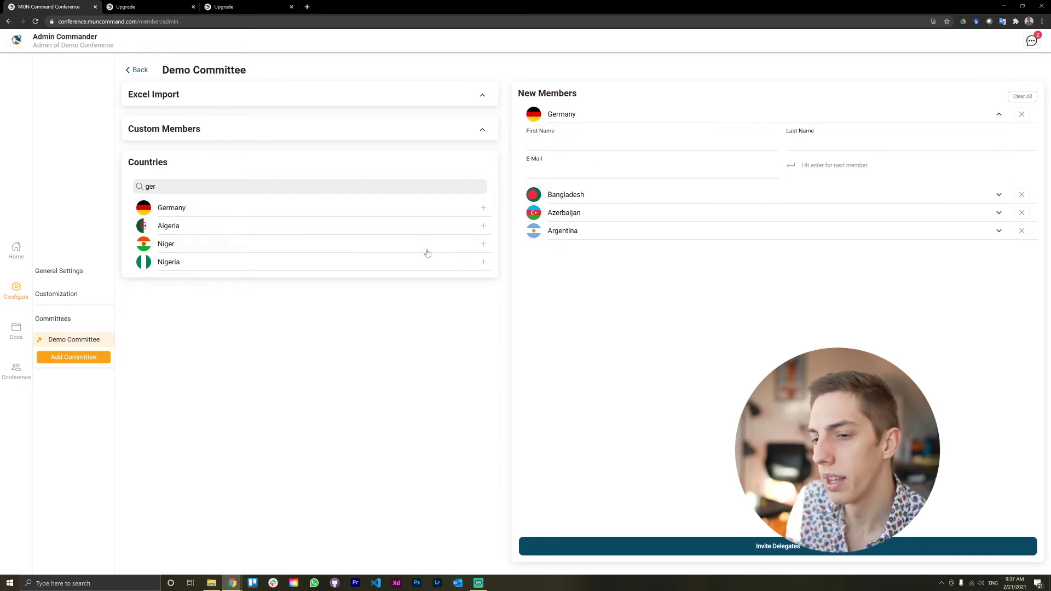
{"action": "left_click", "coordinate": [155, 186]}
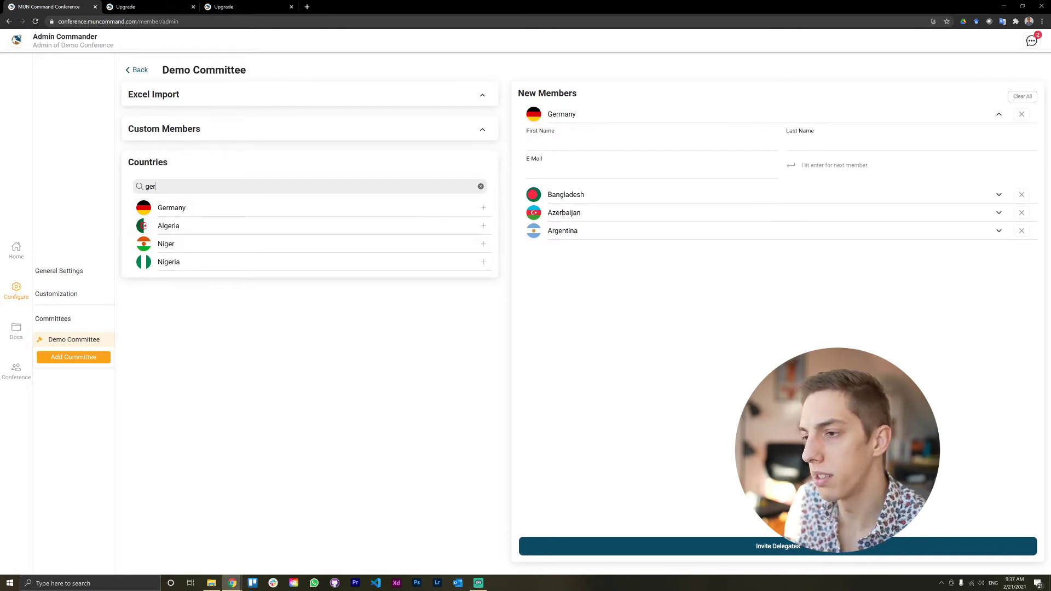
{"action": "left_click", "coordinate": [481, 186]}
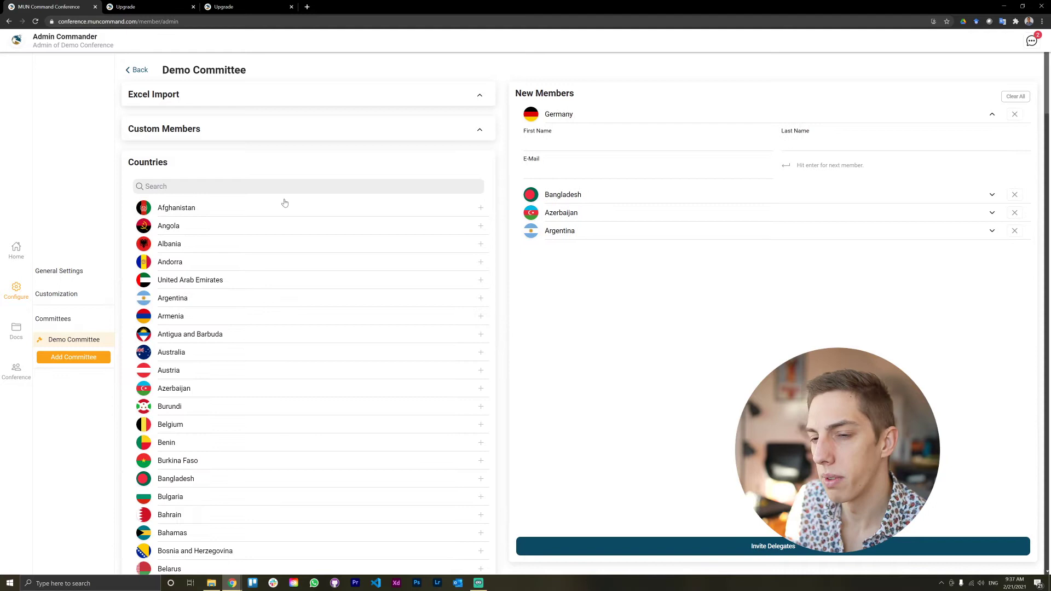
Step: Create a custom member named 'Mic Squad' with a profile photo and add it
{"action": "left_click", "coordinate": [241, 131]}
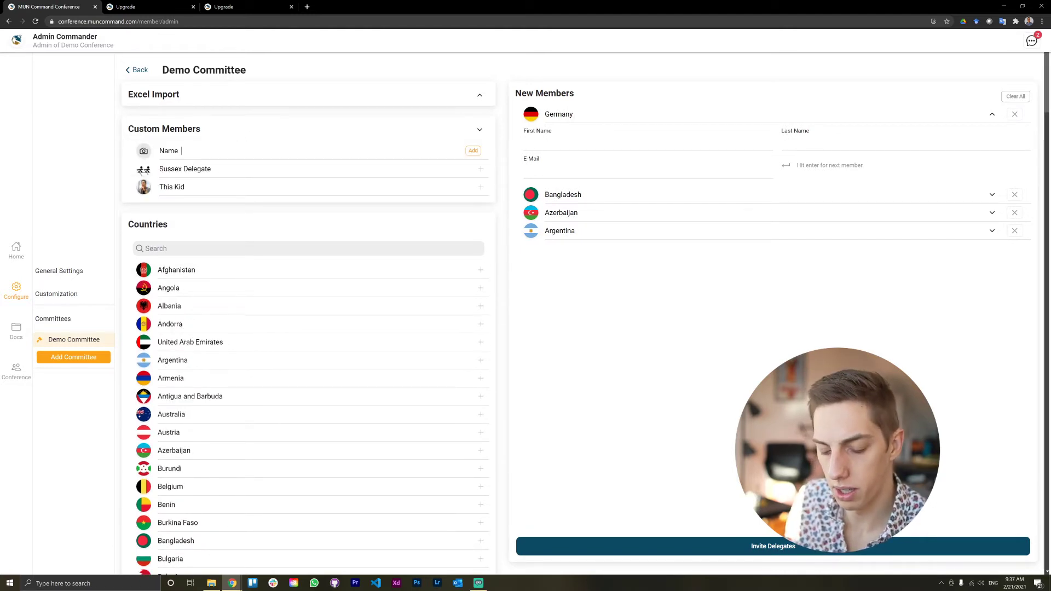
{"action": "type", "text": "Mic"}
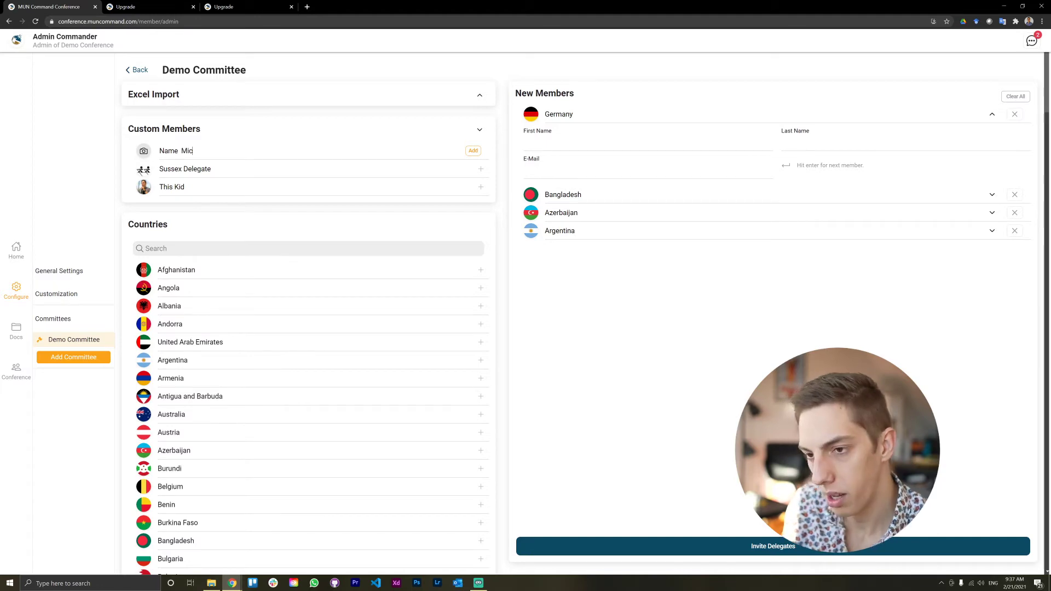
{"action": "type", "text": " Squad"}
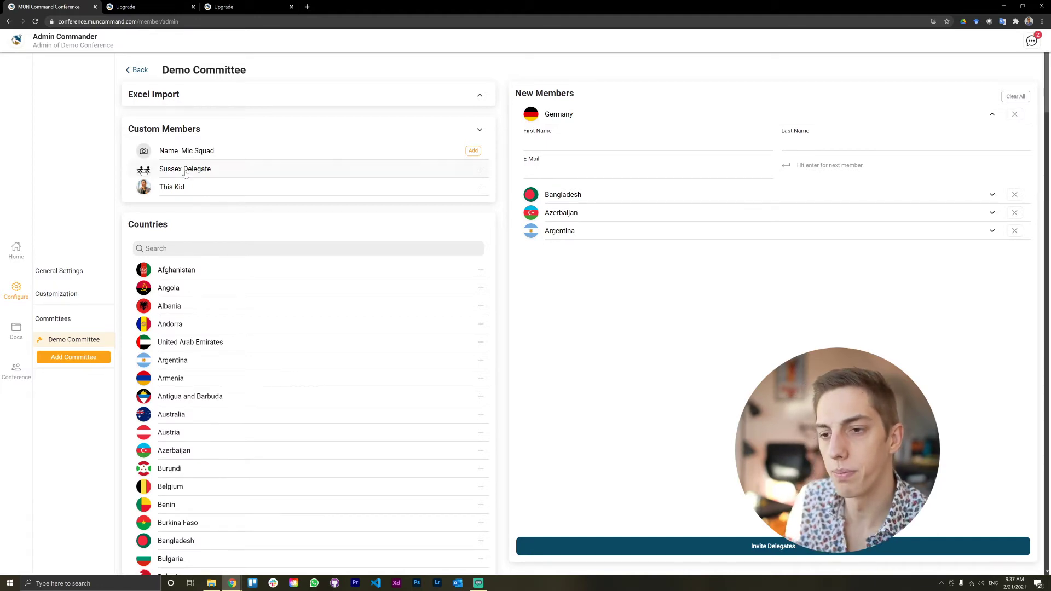
{"action": "left_click", "coordinate": [144, 151]}
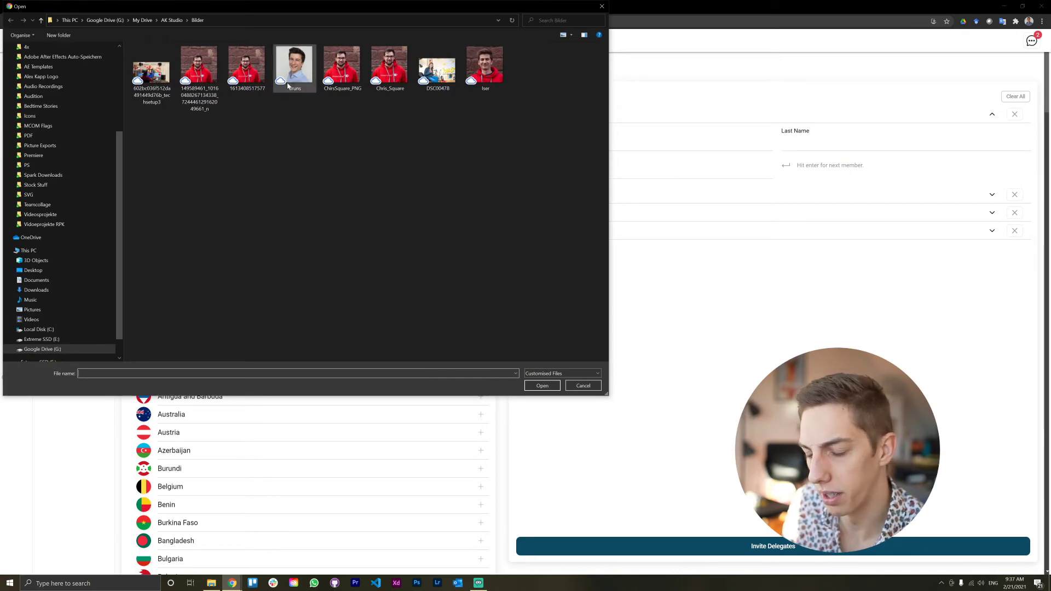
{"action": "double_click", "coordinate": [294, 64]}
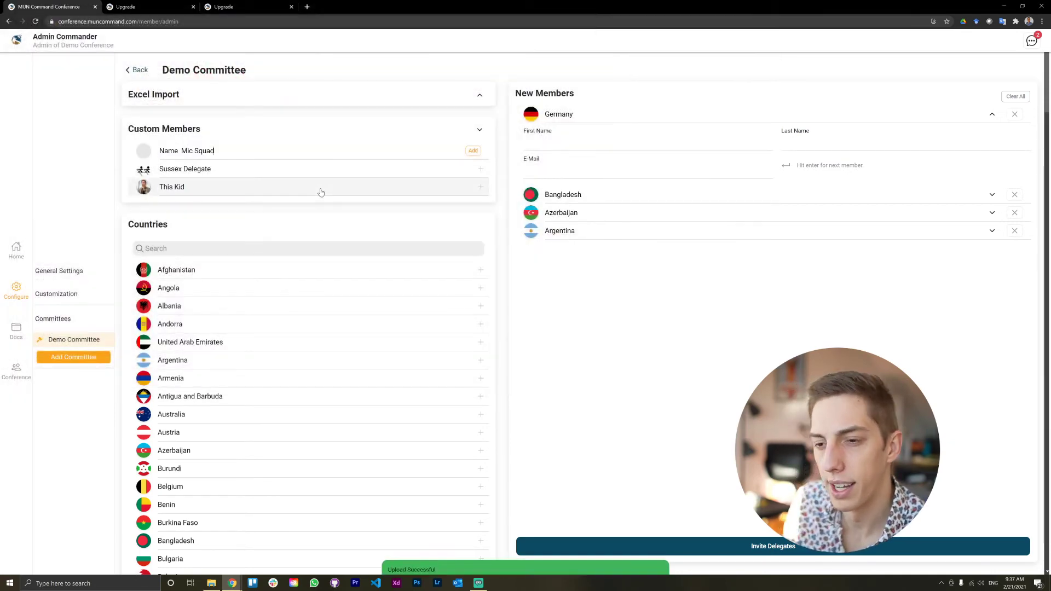
{"action": "left_click", "coordinate": [473, 150]}
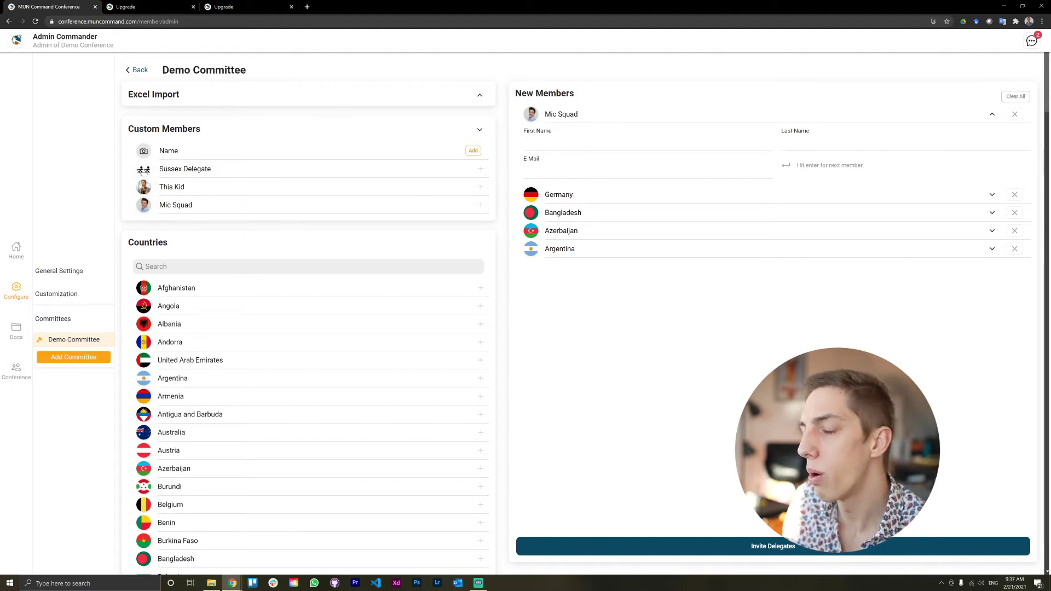
Step: Open the Excel Import spreadsheet template docs in a new tab, then return to the Demo Committee tab
{"action": "left_click", "coordinate": [267, 102]}
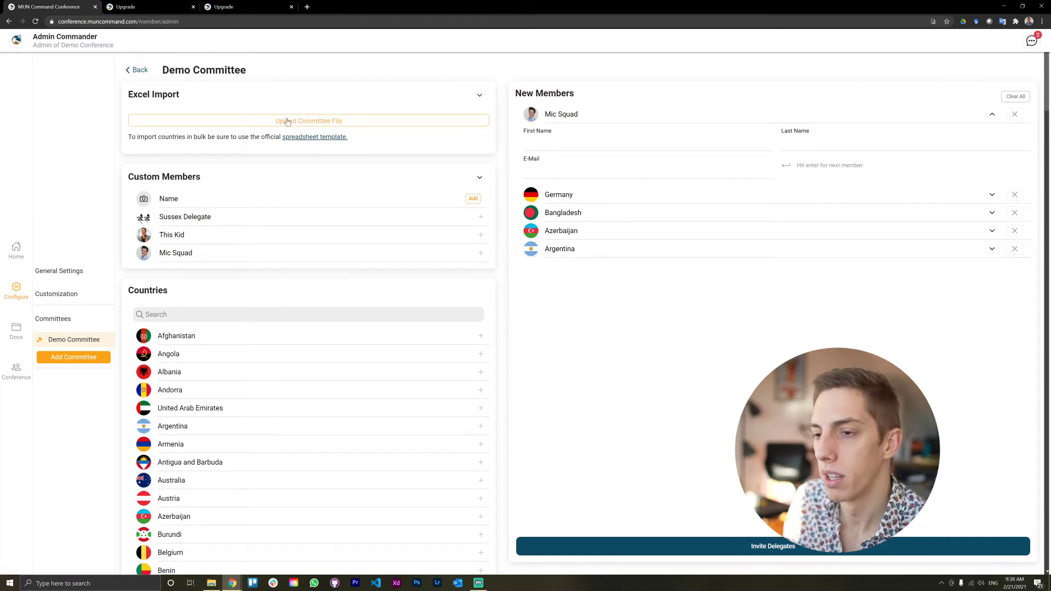
{"action": "left_click", "coordinate": [312, 140]}
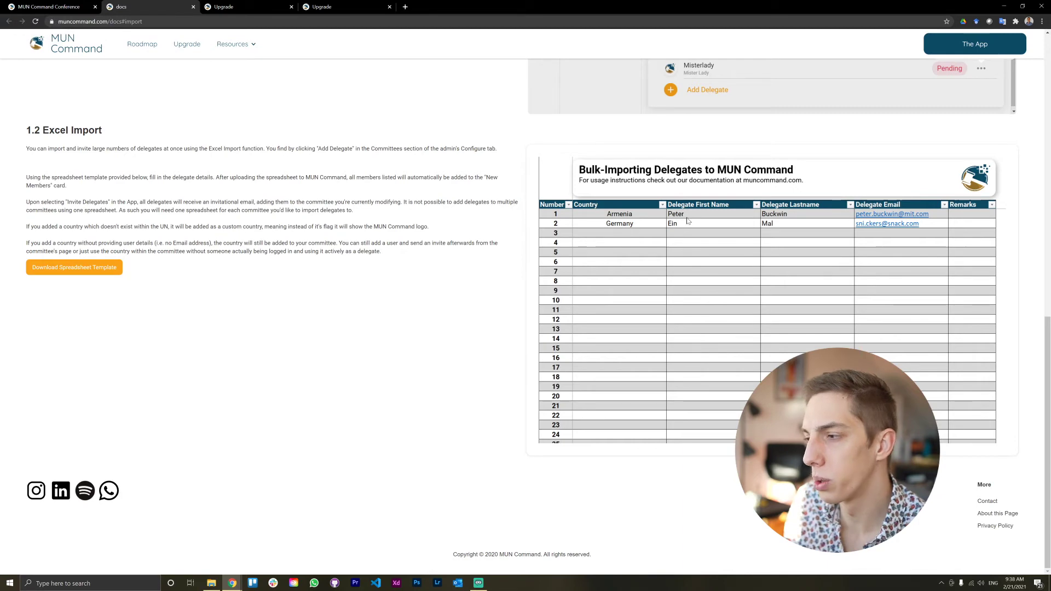
{"action": "left_click", "coordinate": [50, 6]}
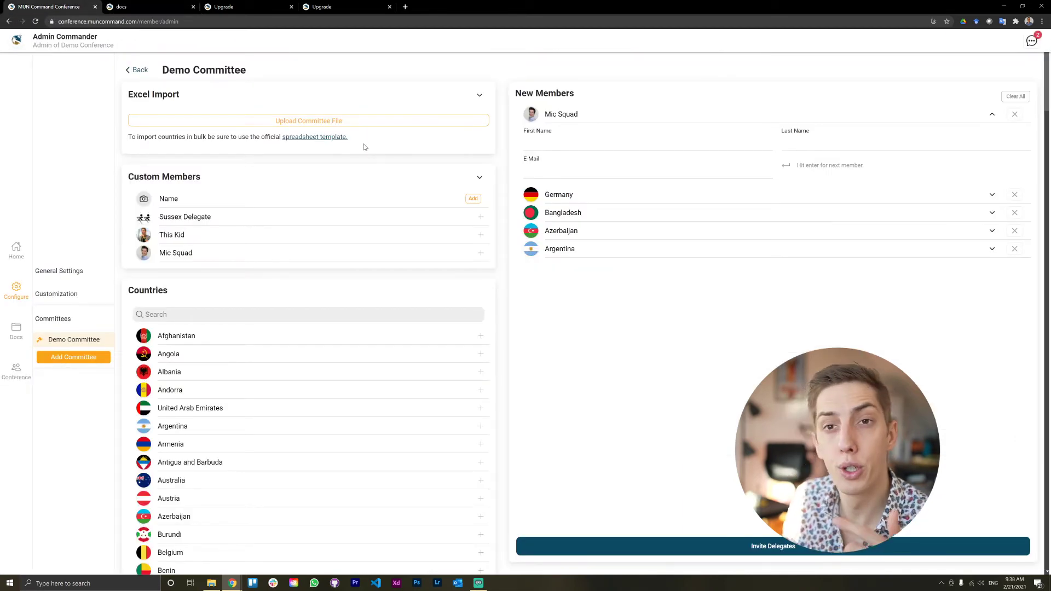
Step: Enter the member's first name, last name and e-mail address for Mic Squad
{"action": "left_click", "coordinate": [622, 143]}
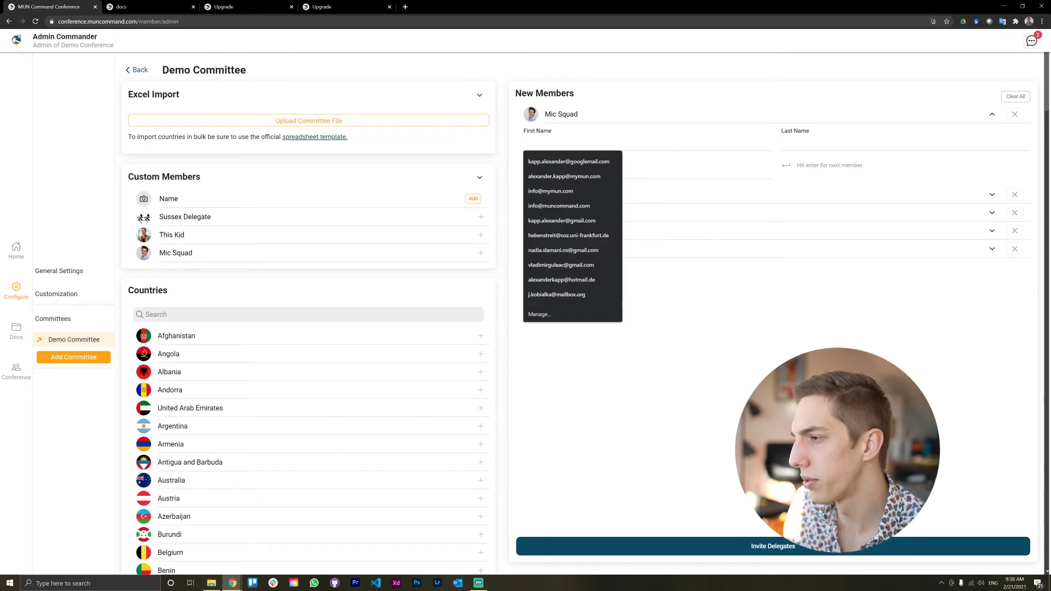
{"action": "key", "text": "Tab"}
{"action": "key", "text": "Tab"}
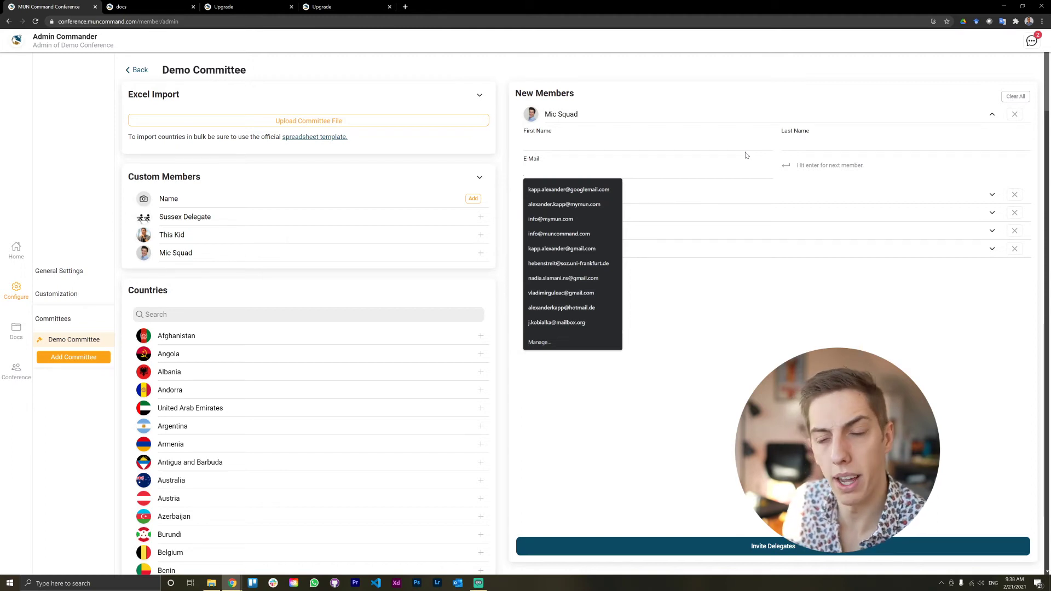
{"action": "left_click", "coordinate": [741, 182]}
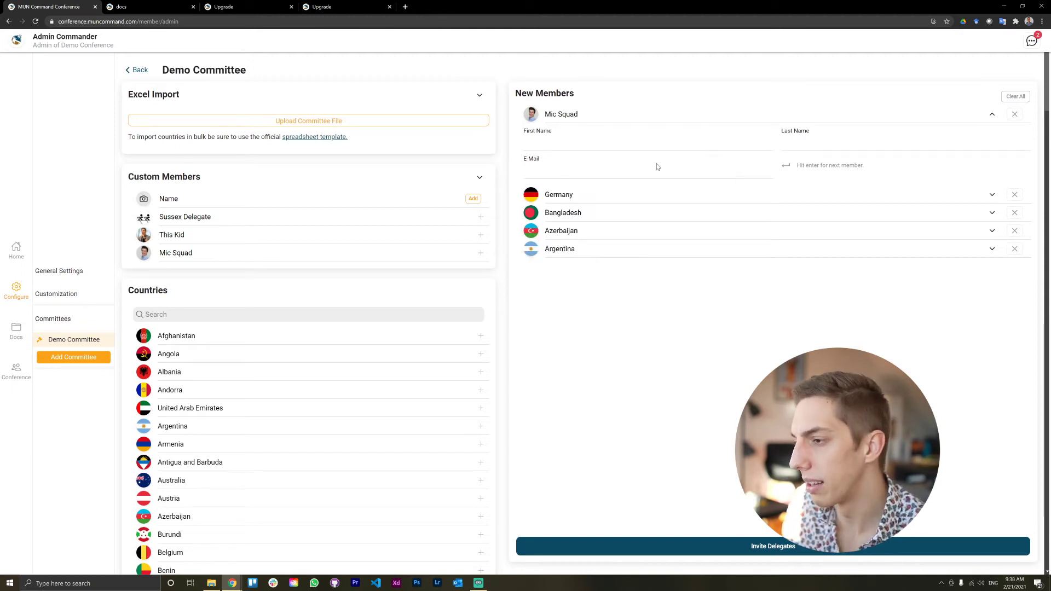
{"action": "left_click", "coordinate": [581, 144]}
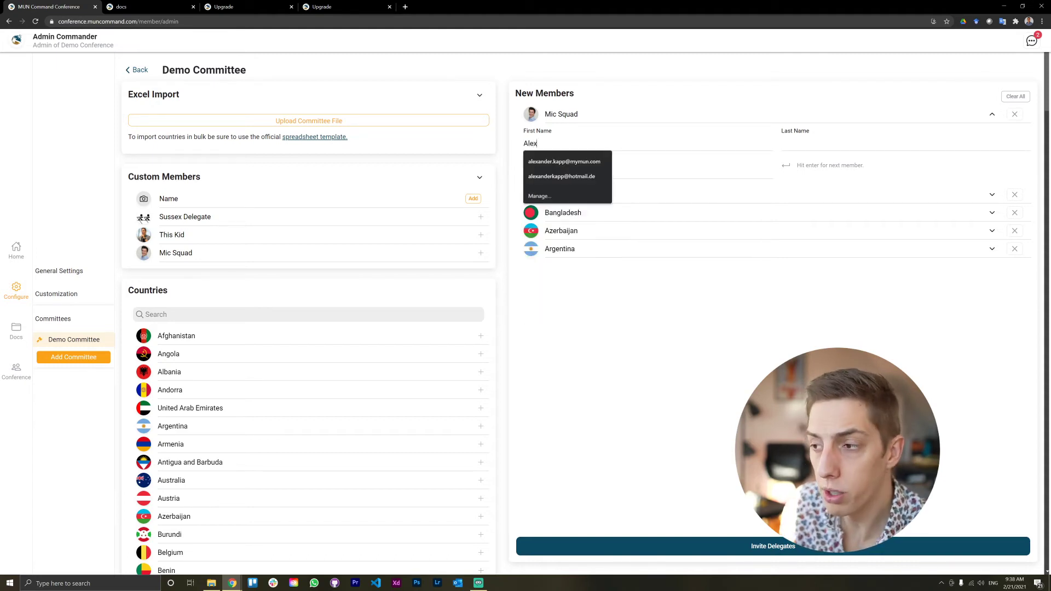
{"action": "key", "text": "Tab"}
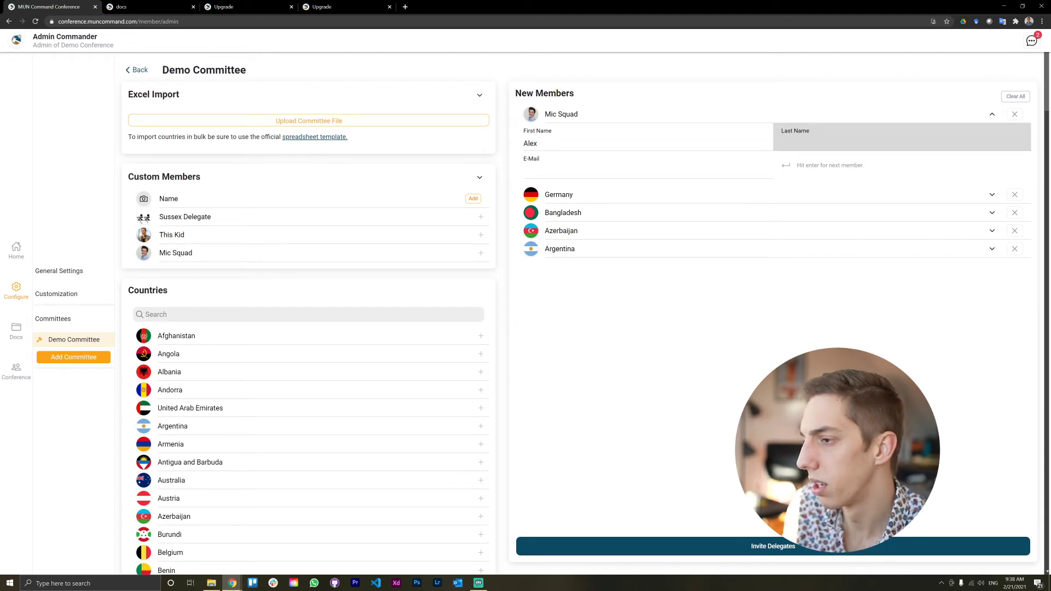
{"action": "key", "text": "Tab"}
{"action": "type", "text": "alex"}
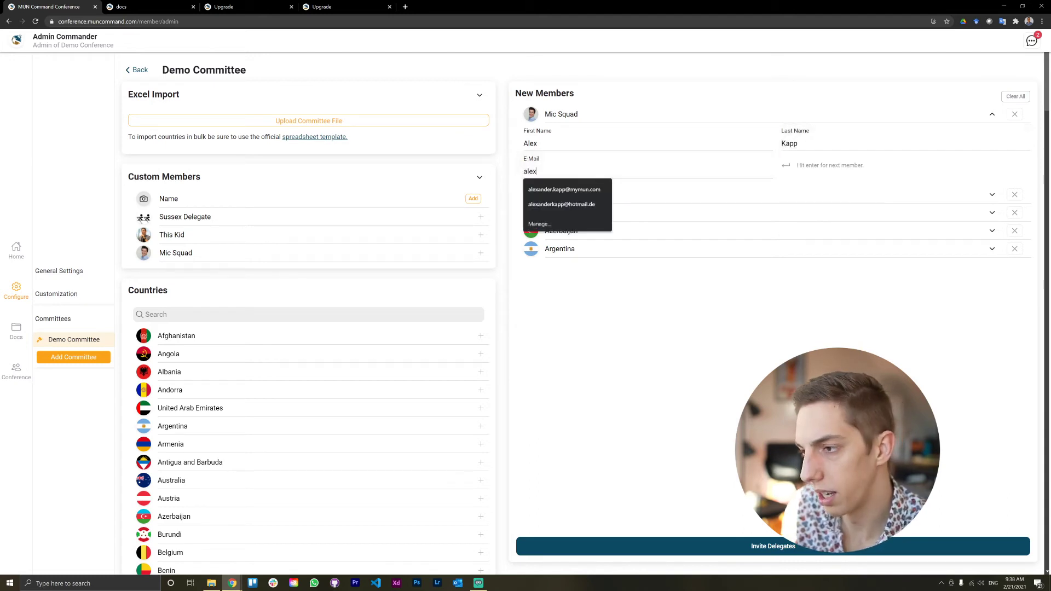
{"action": "type", "text": "ande"}
{"action": "key", "text": "Down"}
{"action": "key", "text": "Return"}
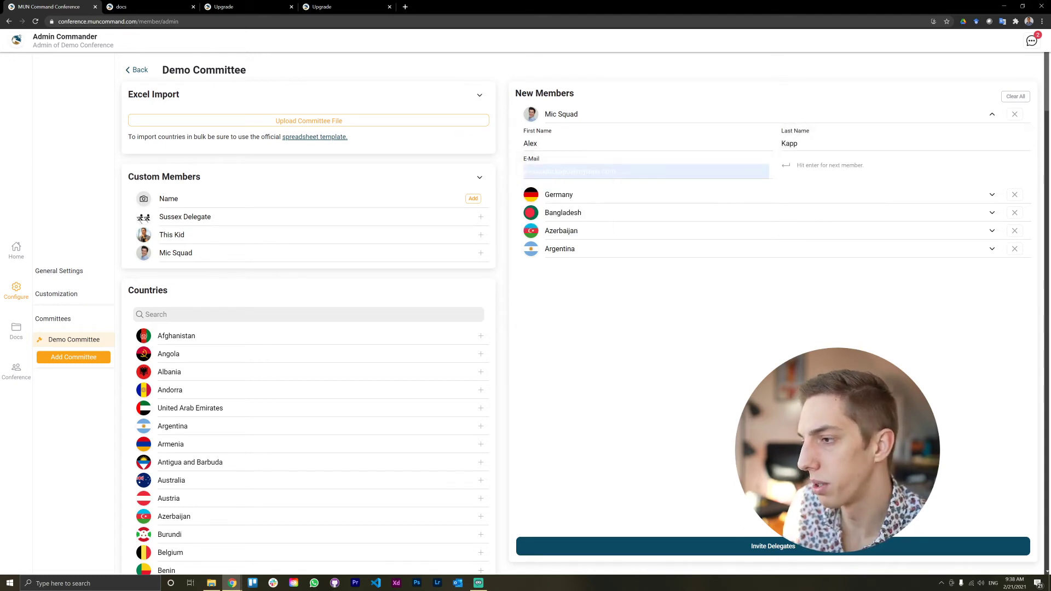
Step: Remove Germany, Bangladesh and Argentina, invite Mic Squad, then reload and reopen the configuration
{"action": "left_click", "coordinate": [1015, 195]}
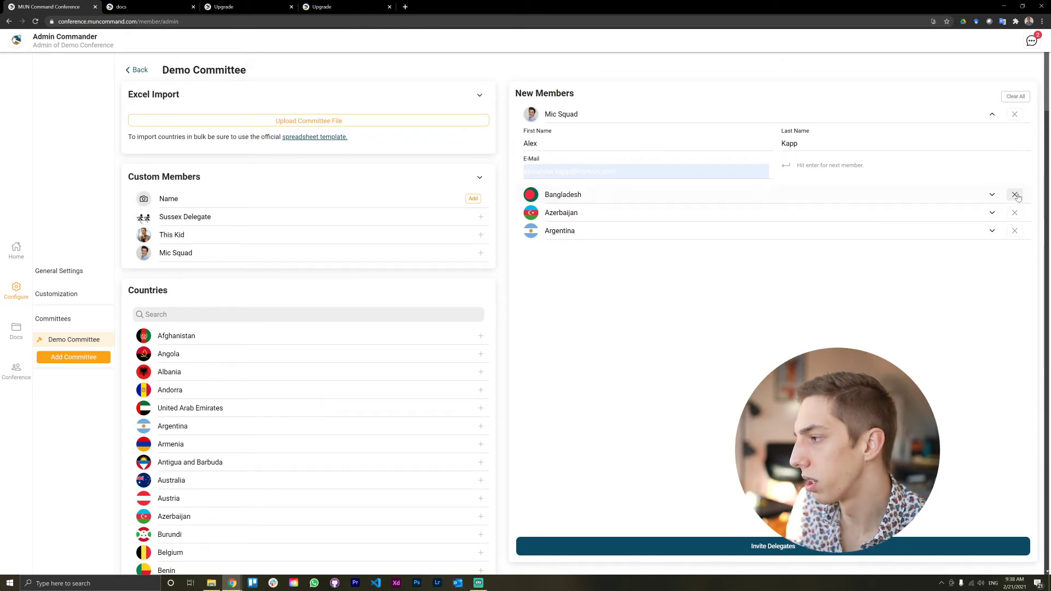
{"action": "left_click", "coordinate": [1016, 196]}
{"action": "left_click", "coordinate": [1015, 196]}
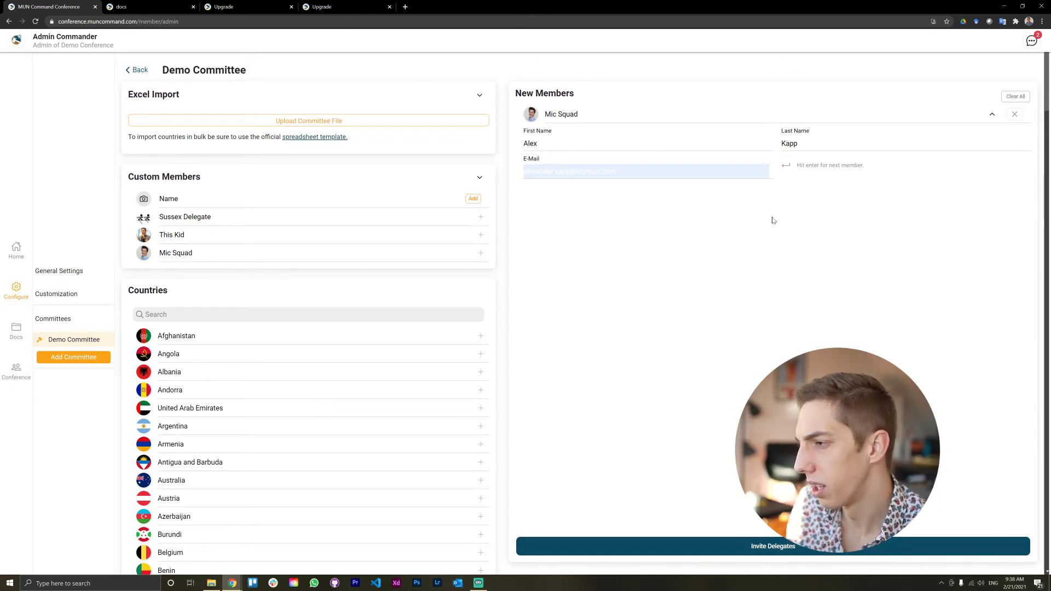
{"action": "left_click", "coordinate": [765, 555]}
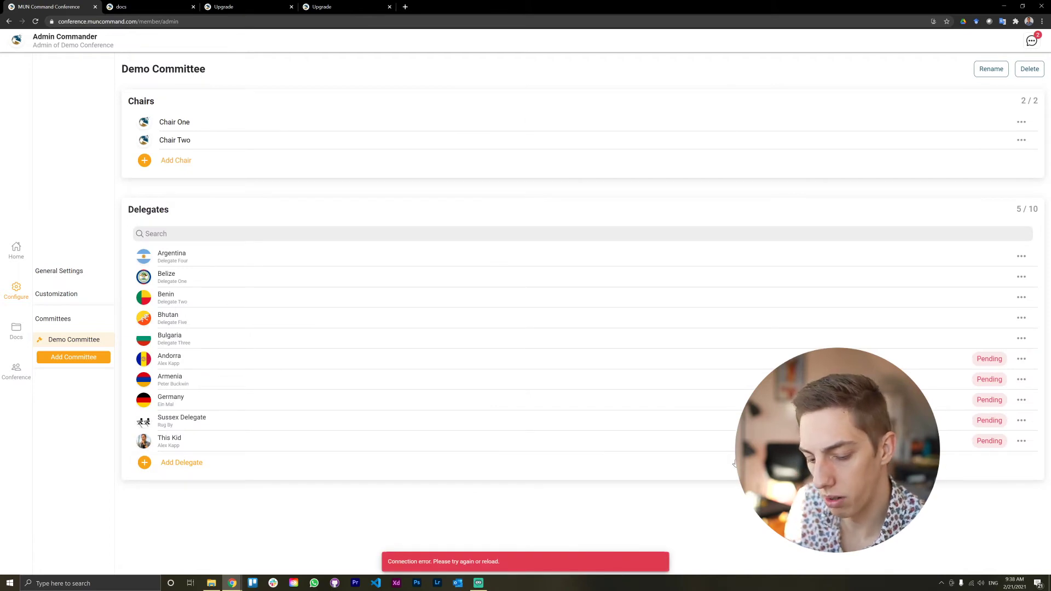
{"action": "key", "text": "F5"}
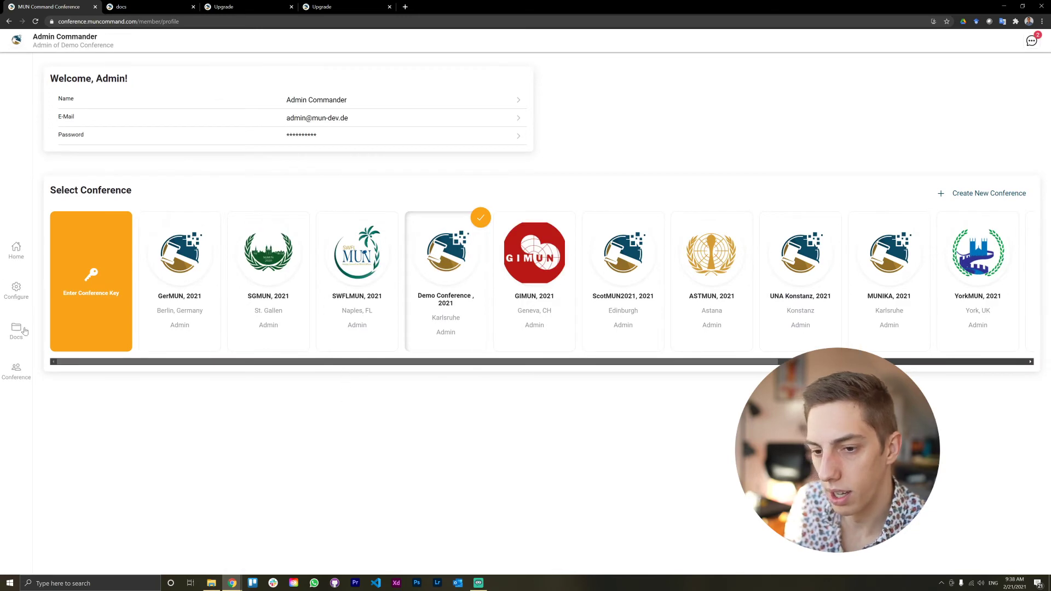
{"action": "left_click", "coordinate": [14, 305]}
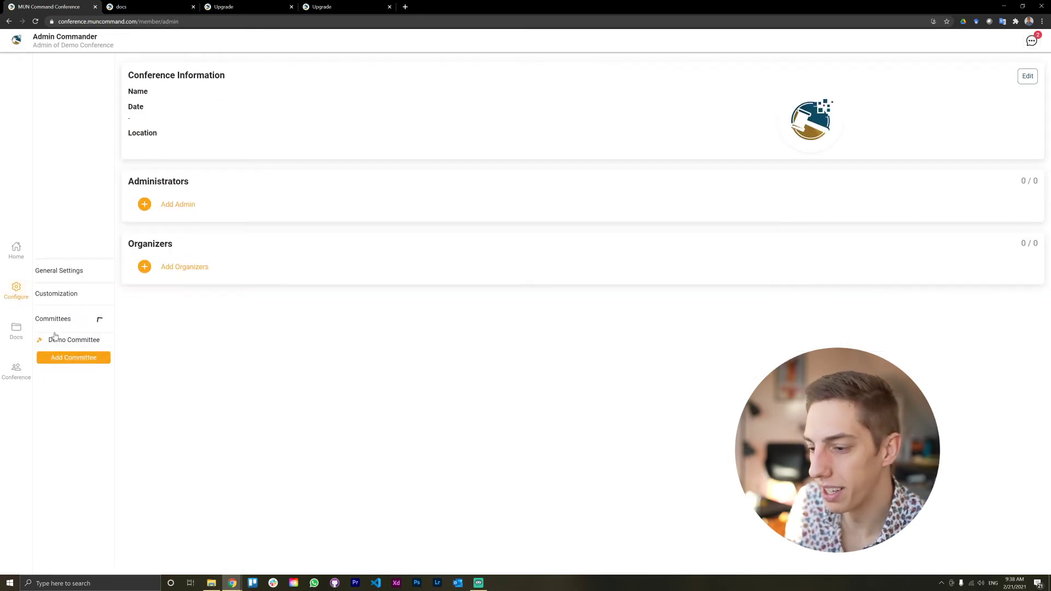
Step: Invite an Antigua and Barbuda delegate to Demo Committee, entering the delegate's name and e-mail
{"action": "left_click", "coordinate": [62, 340]}
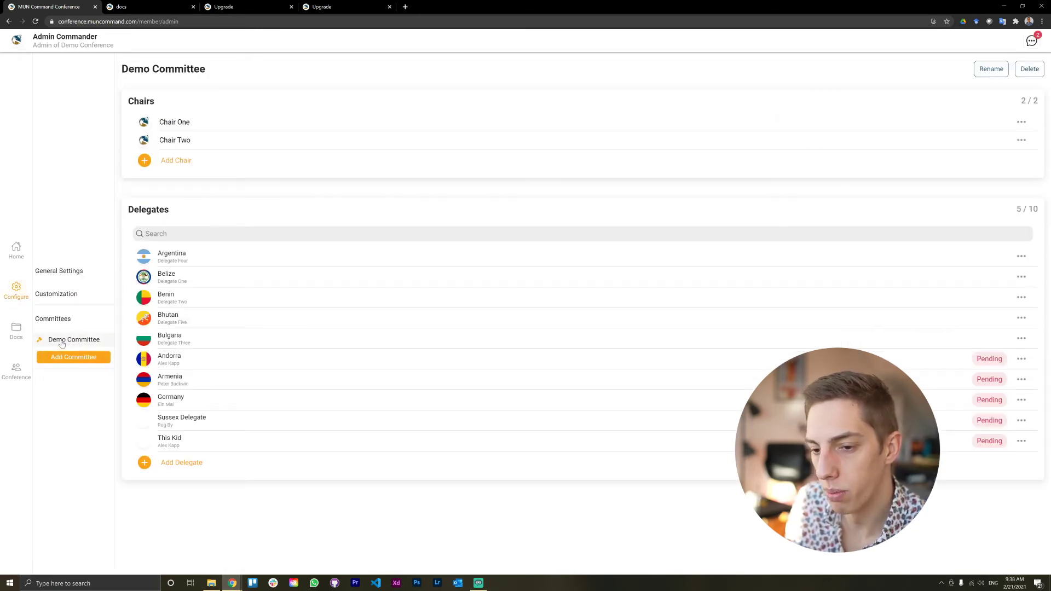
{"action": "left_click", "coordinate": [539, 468]}
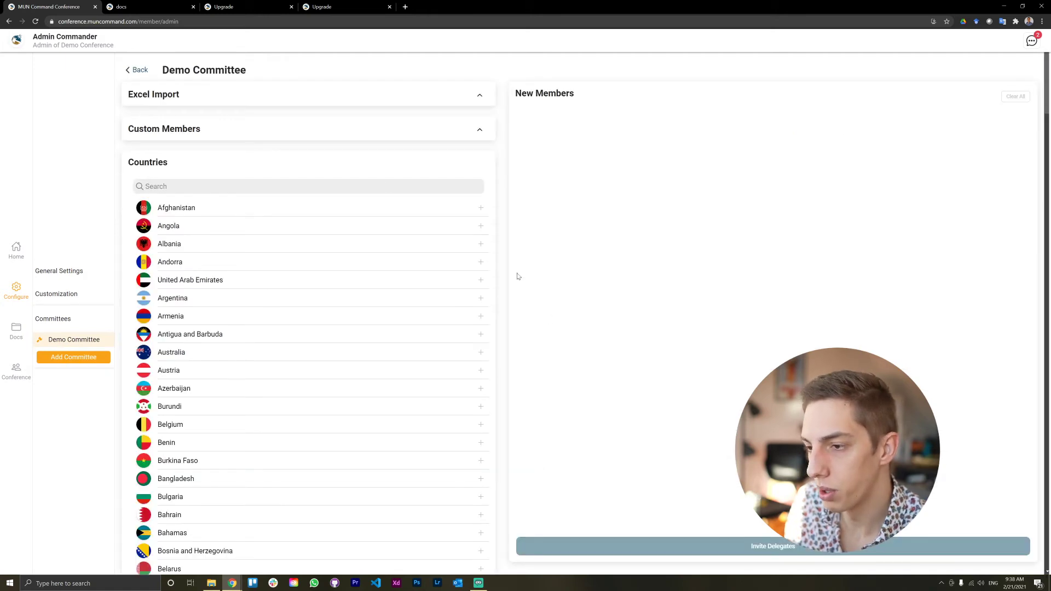
{"action": "left_click", "coordinate": [241, 341]}
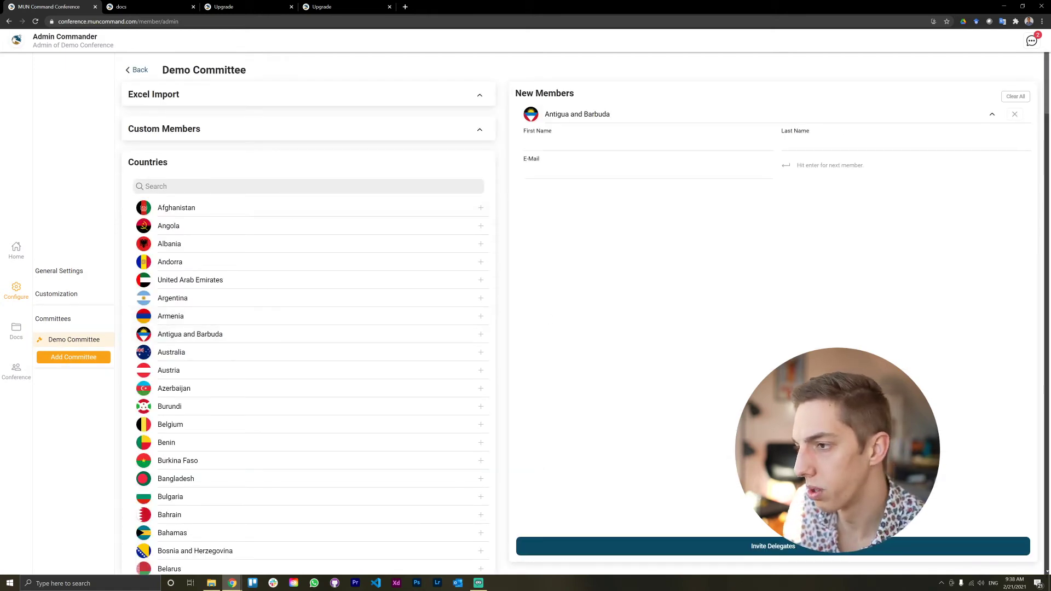
{"action": "key", "text": "Tab"}
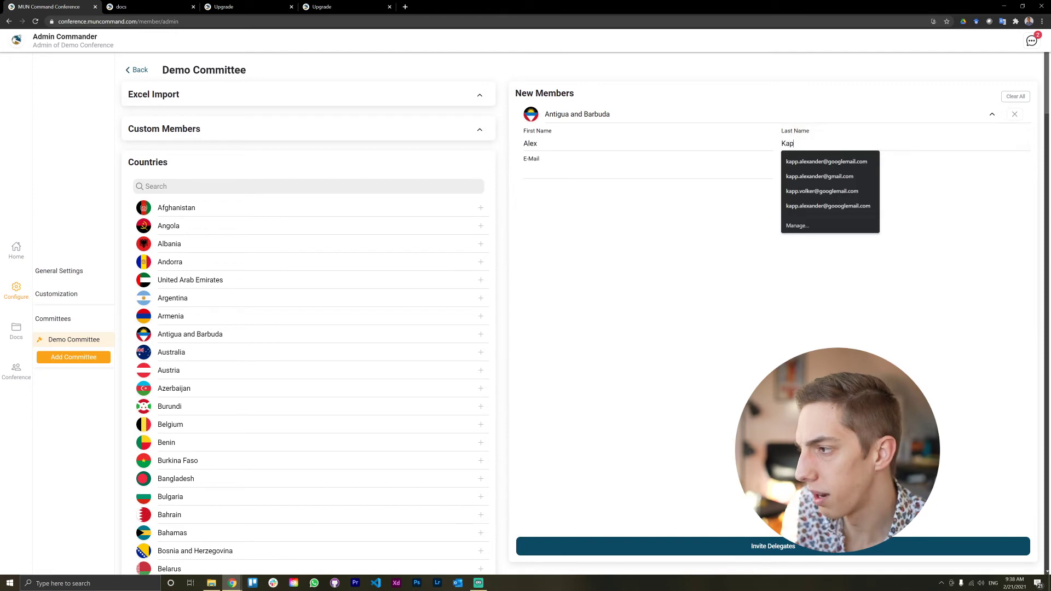
{"action": "key", "text": "Tab"}
{"action": "type", "text": "alexan"}
{"action": "key", "text": "Down"}
{"action": "key", "text": "Return"}
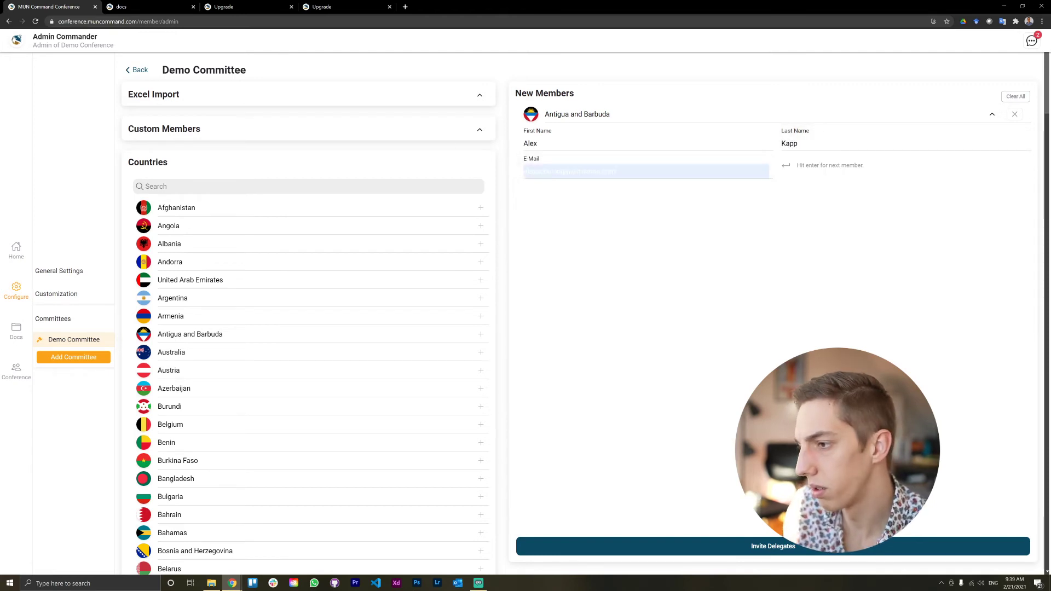
{"action": "left_click", "coordinate": [737, 545]}
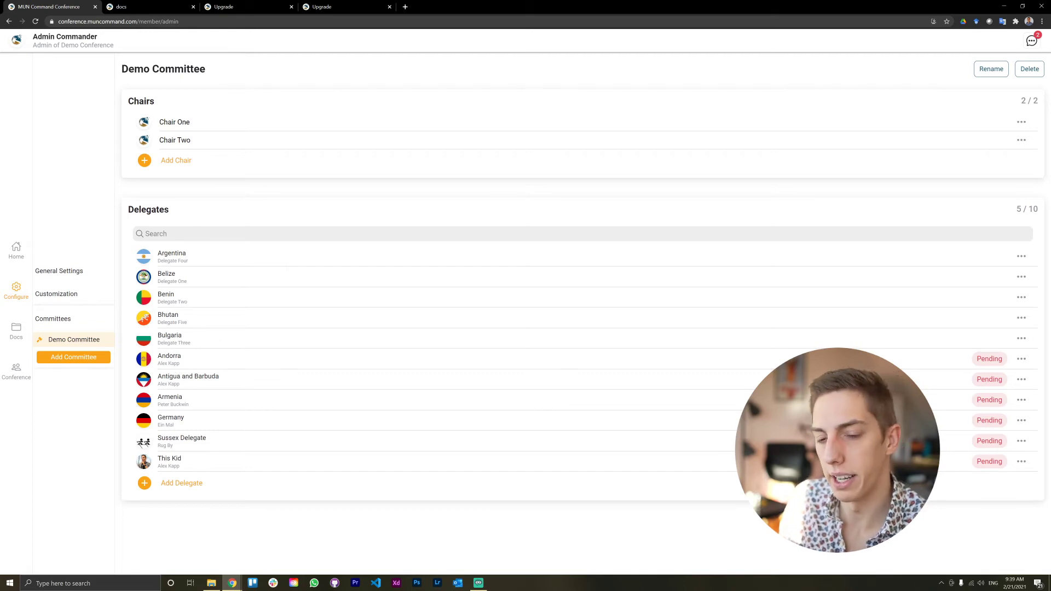
Step: Go to the conference documents and start a new document
{"action": "left_click", "coordinate": [52, 295]}
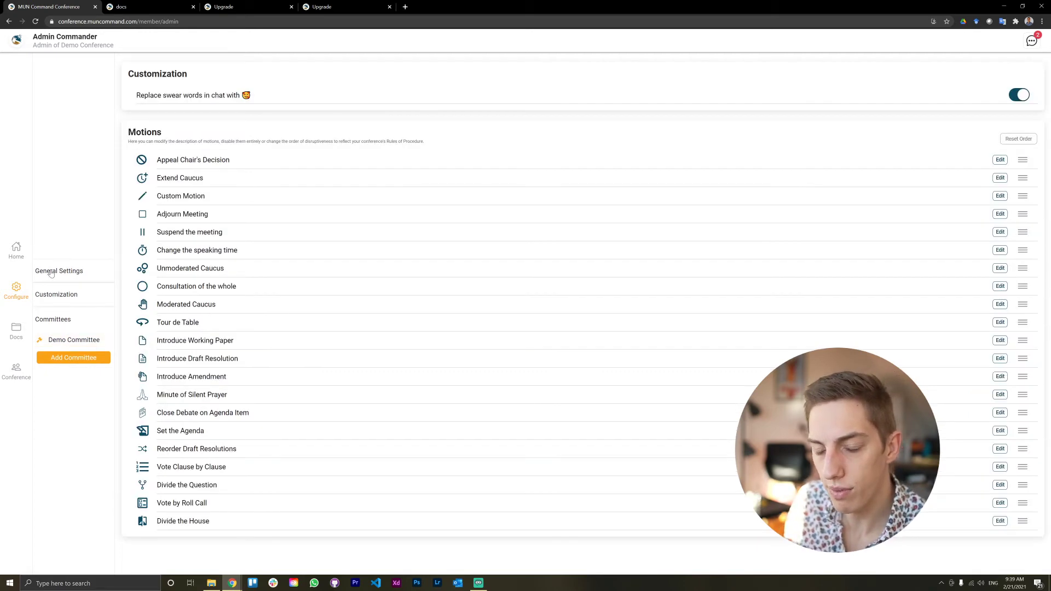
{"action": "left_click", "coordinate": [52, 272]}
{"action": "left_click", "coordinate": [15, 330]}
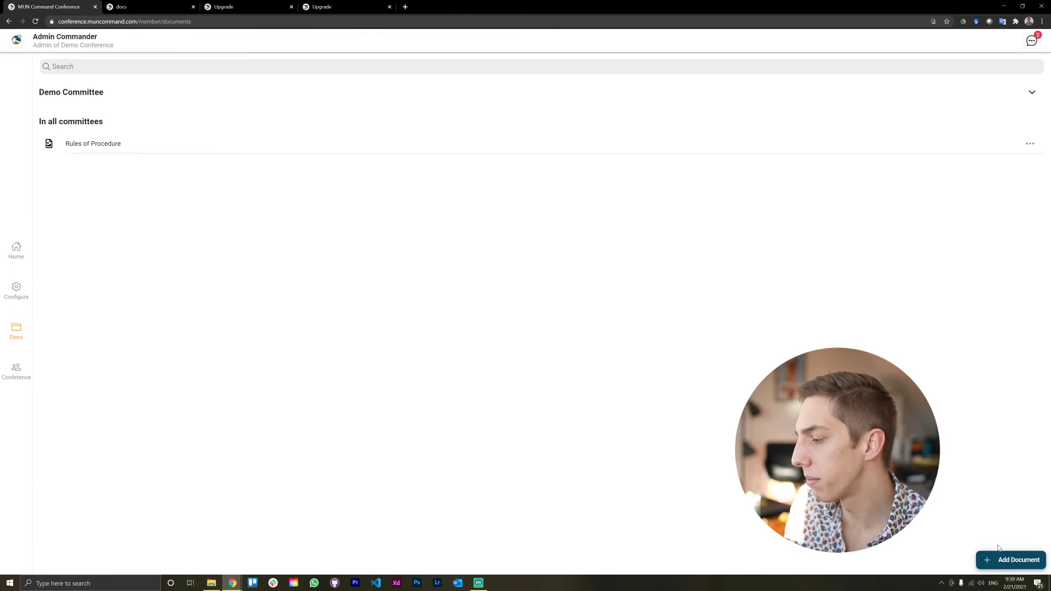
{"action": "left_click", "coordinate": [1010, 560]}
Step: Change the document category from Committee Specific to General Documents
{"action": "left_click", "coordinate": [554, 216]}
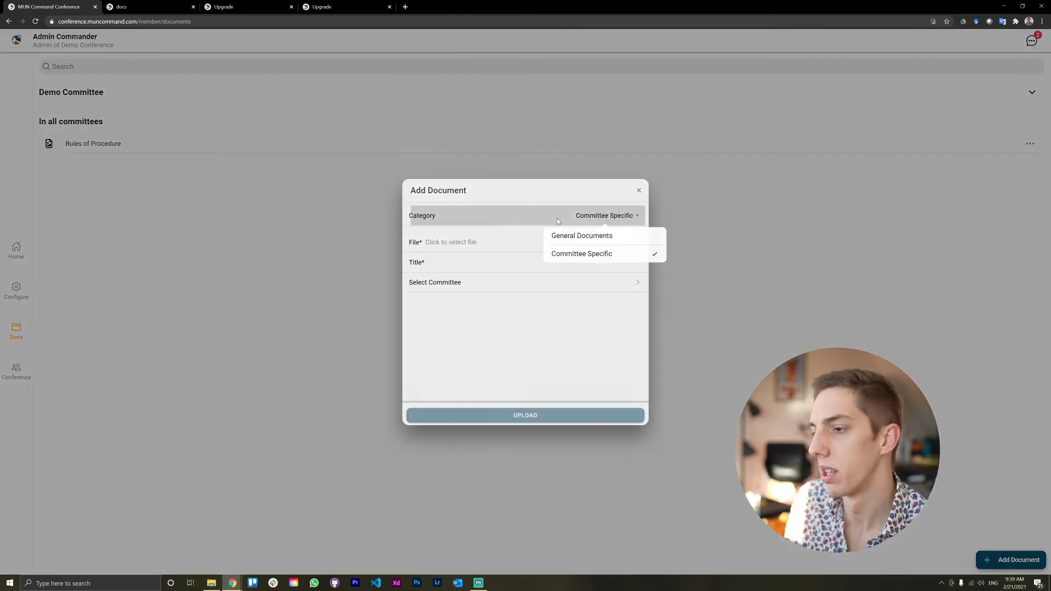
{"action": "left_click", "coordinate": [543, 217]}
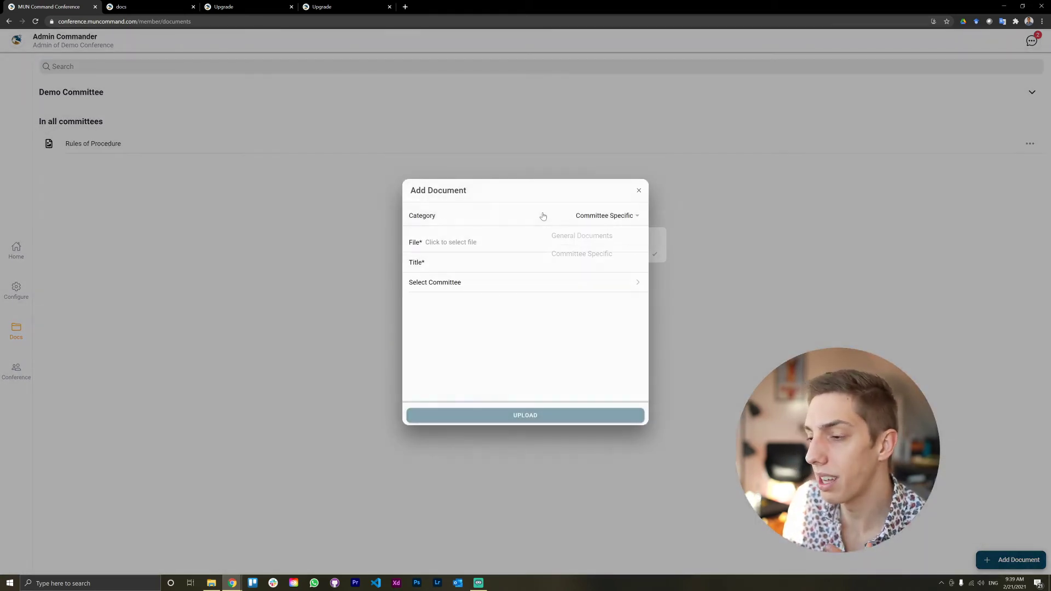
{"action": "left_click", "coordinate": [582, 221]}
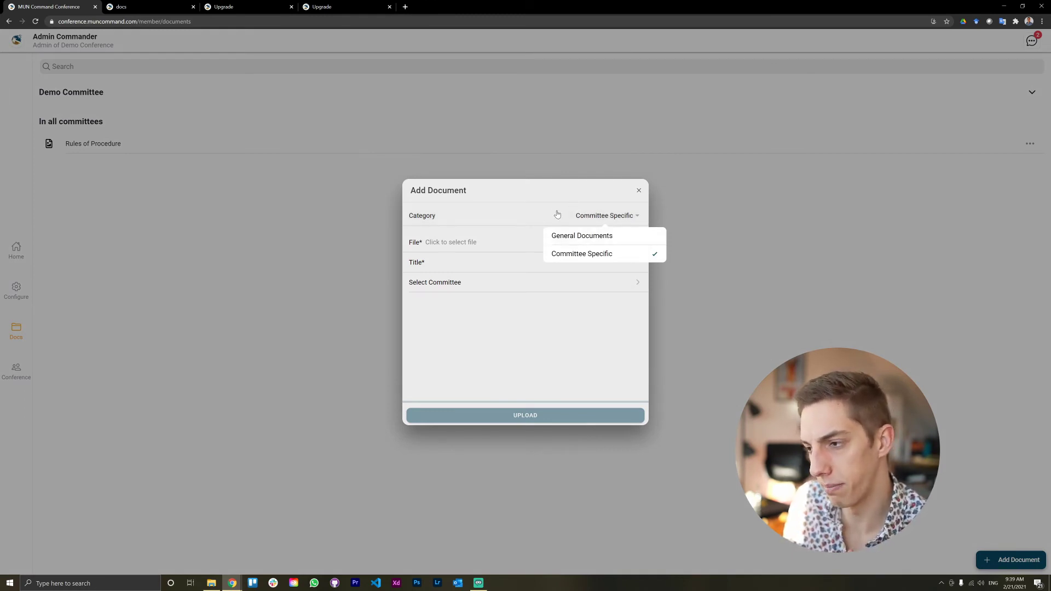
{"action": "left_click", "coordinate": [557, 215]}
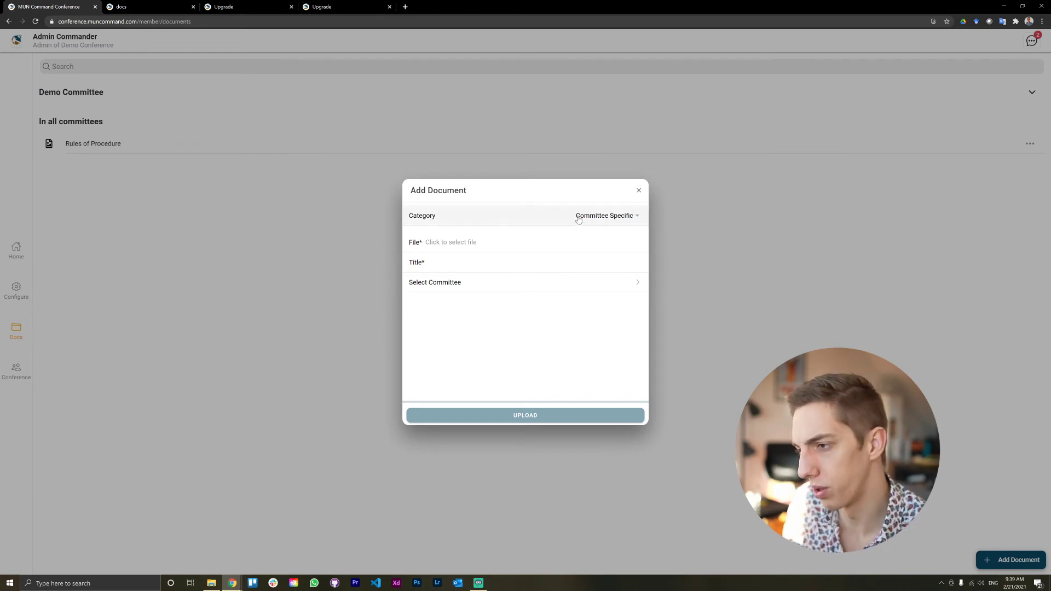
{"action": "left_click", "coordinate": [596, 217]}
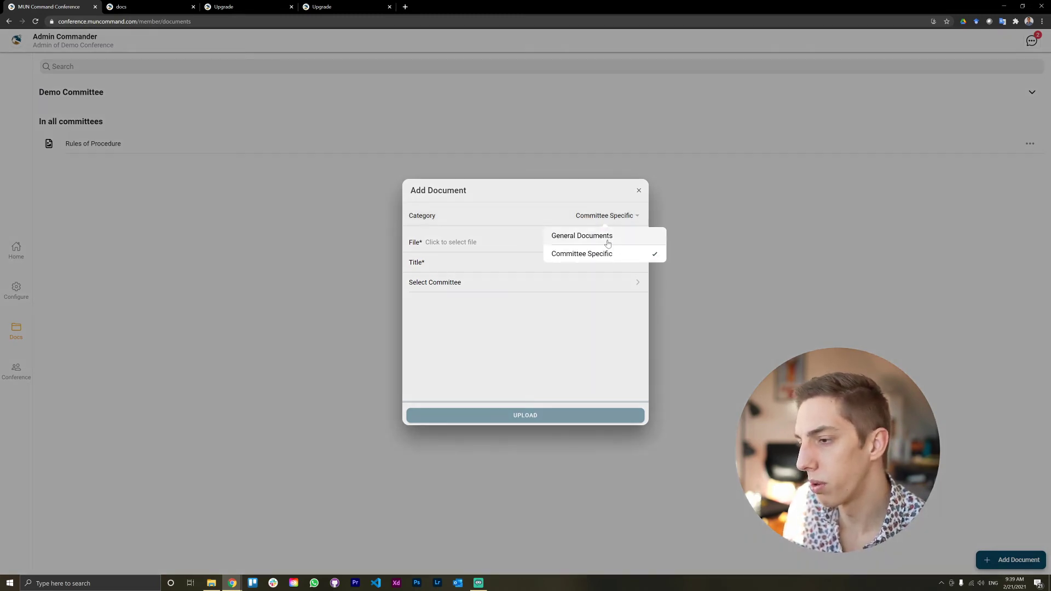
{"action": "left_click", "coordinate": [605, 237]}
{"action": "left_click", "coordinate": [525, 263]}
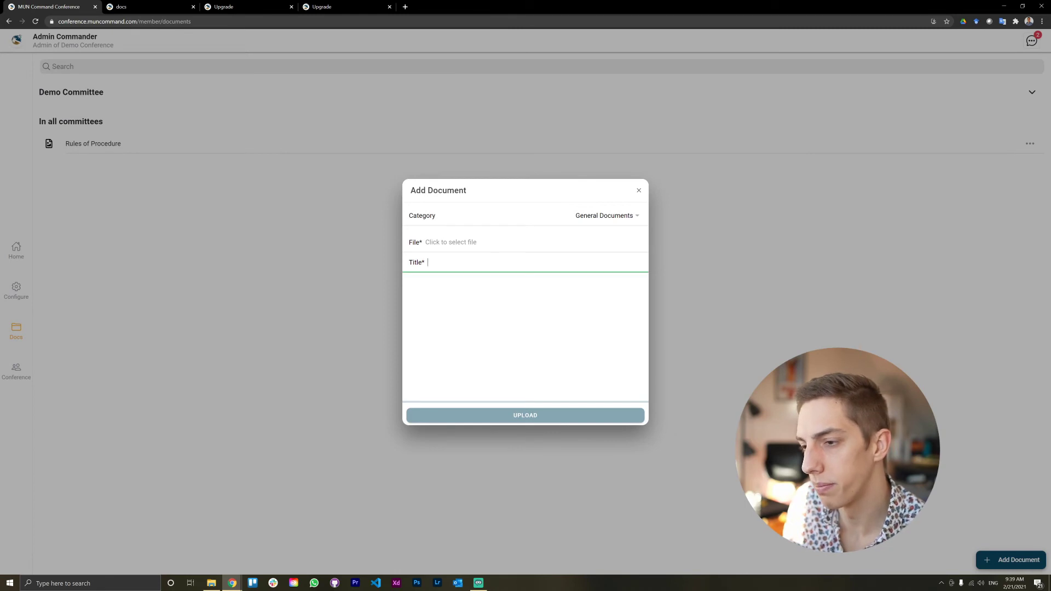
Step: Upload Bruns.jpg as a general document titled 'Conference Brochure'
{"action": "left_click", "coordinate": [493, 244]}
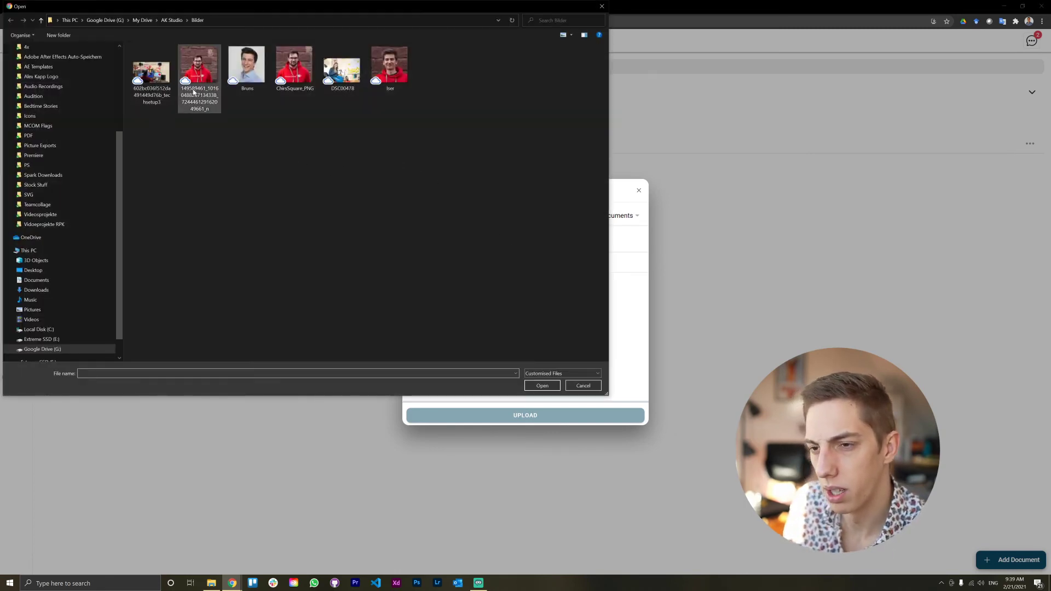
{"action": "double_click", "coordinate": [246, 69]}
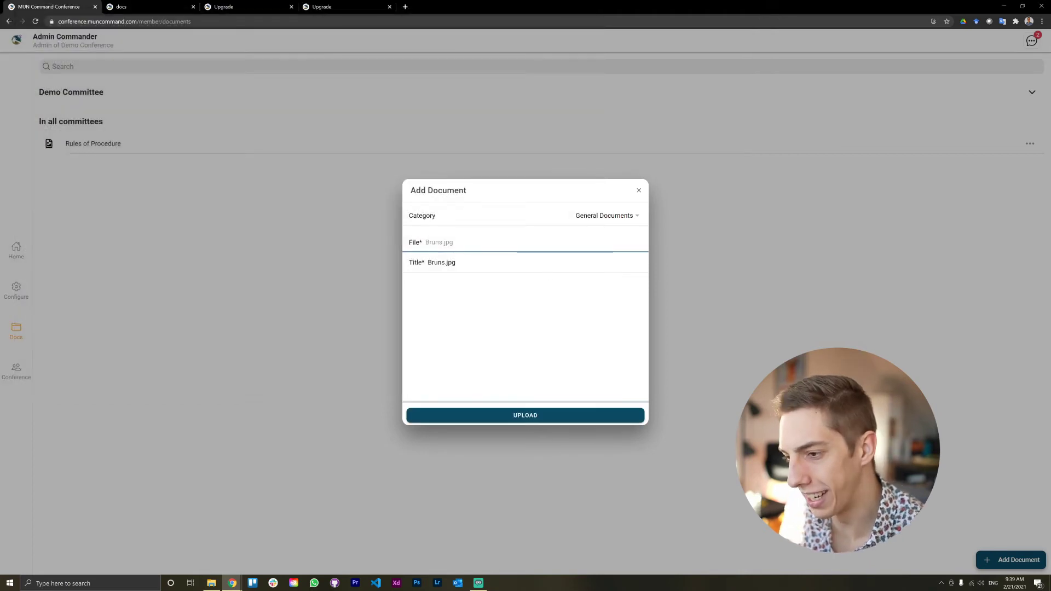
{"action": "left_click_drag", "start_coordinate": [460, 262], "coordinate": [428, 263]}
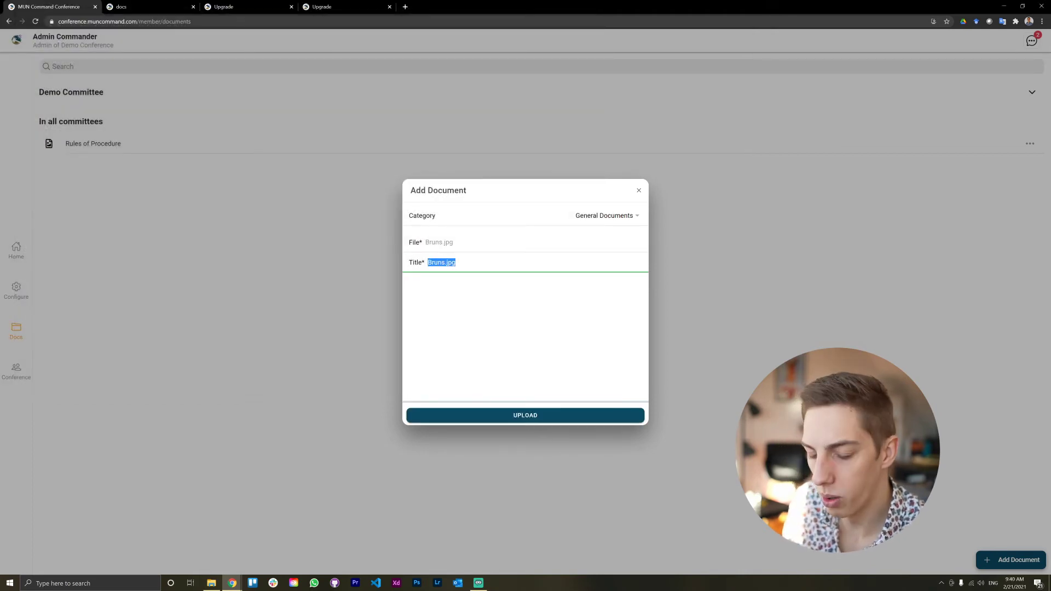
{"action": "type", "text": "Conference Brochure"}
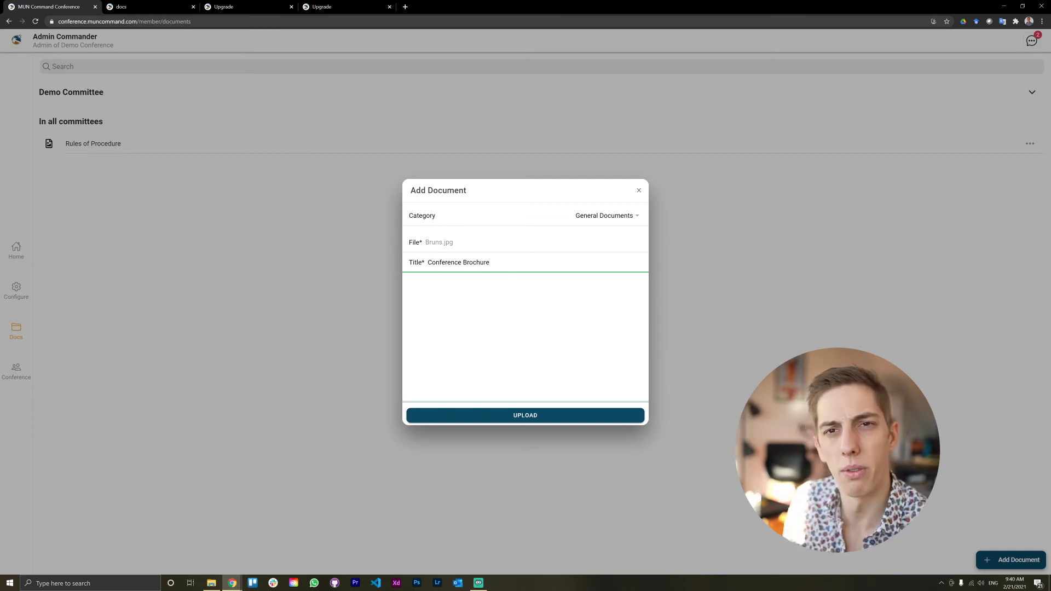
{"action": "left_click", "coordinate": [527, 372]}
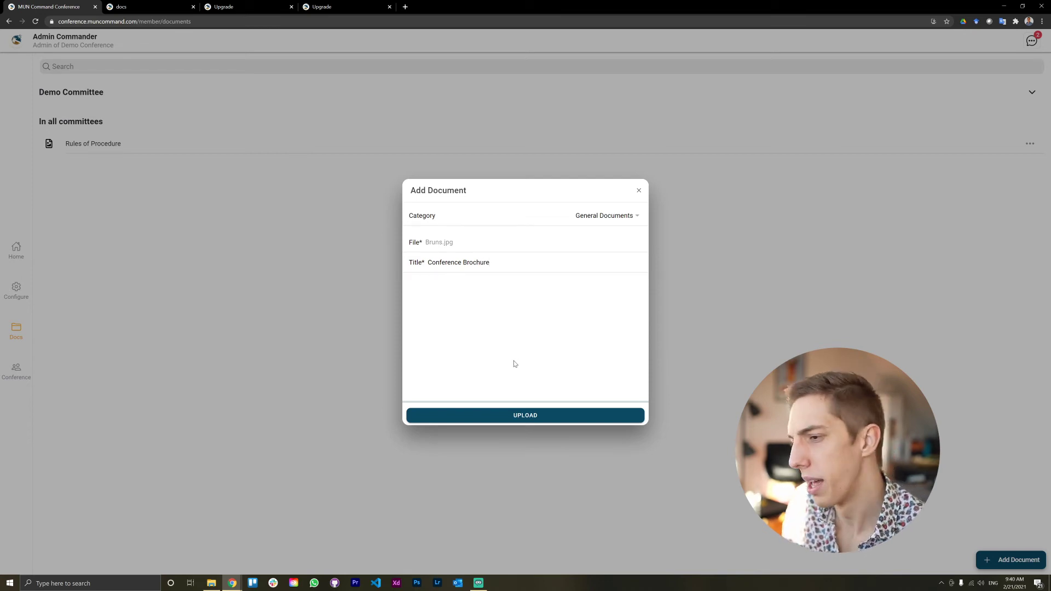
{"action": "left_click", "coordinate": [576, 416]}
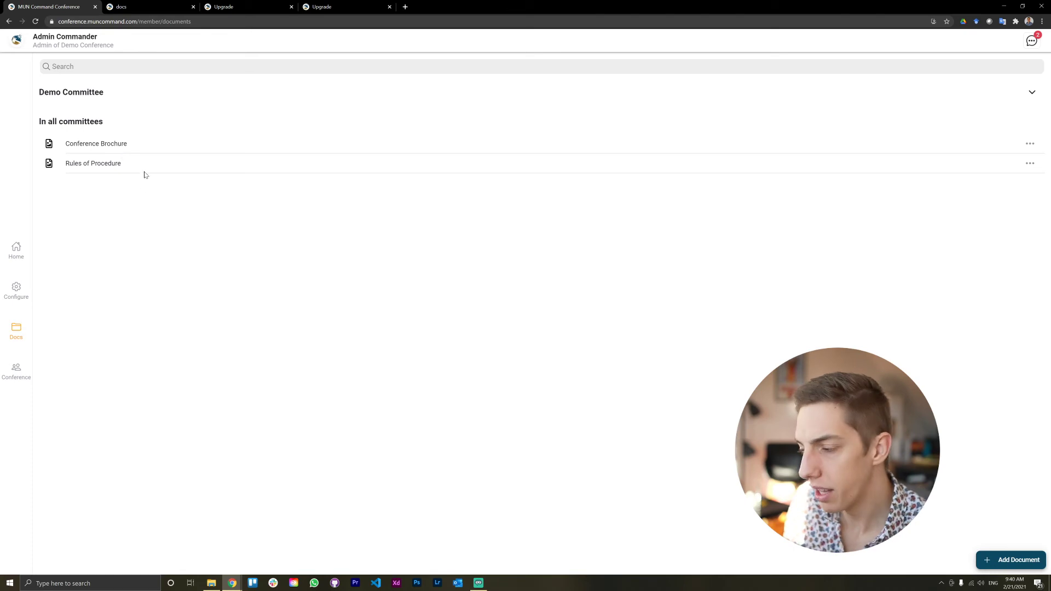
Step: Expand and collapse the Demo Committee's document list, then show the conference schedule
{"action": "left_click", "coordinate": [133, 97]}
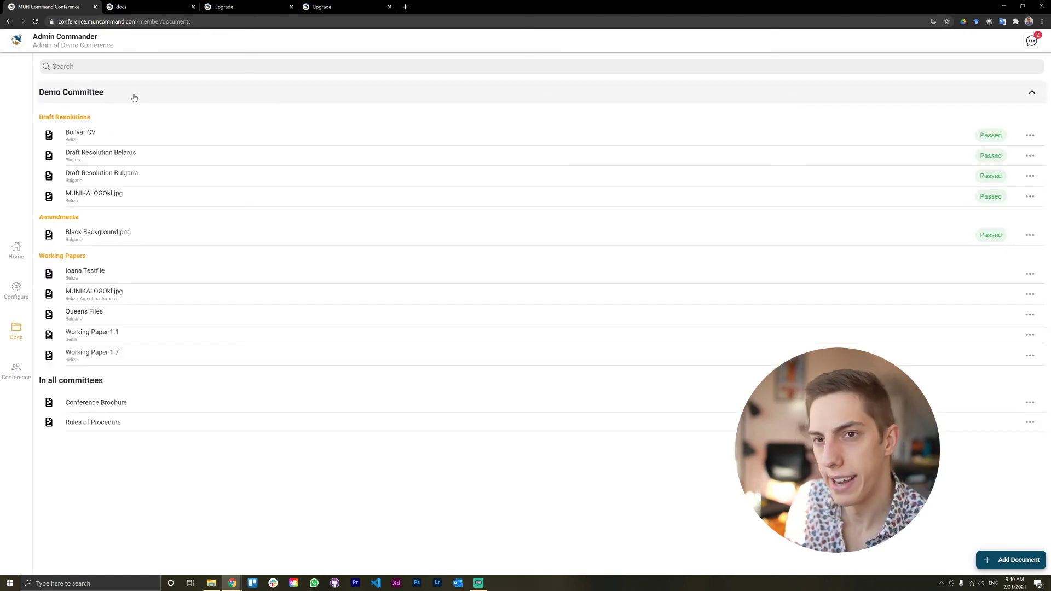
{"action": "left_click", "coordinate": [133, 97]}
{"action": "left_click", "coordinate": [133, 98]}
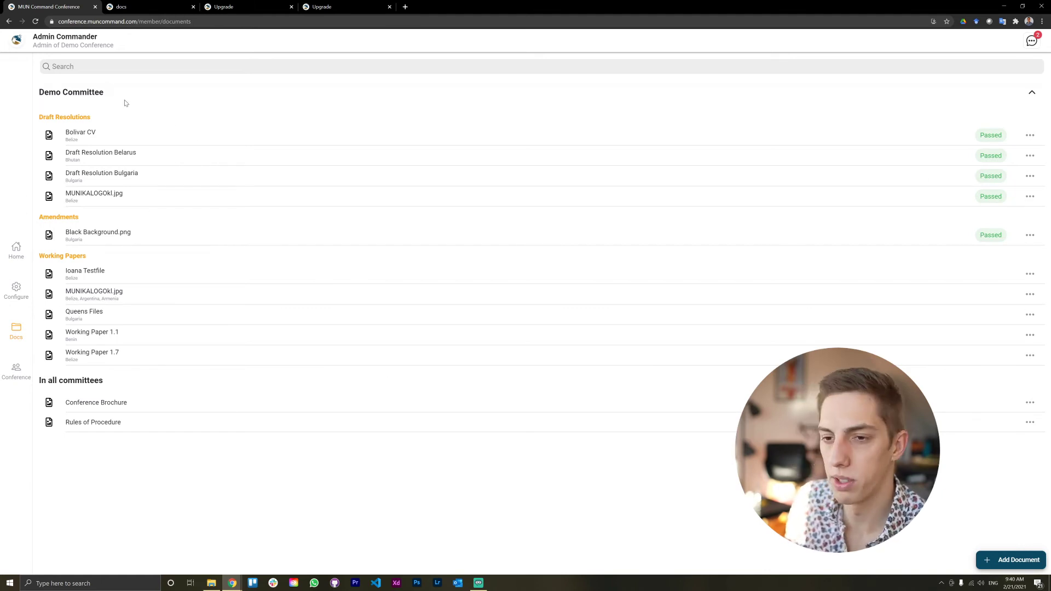
{"action": "left_click", "coordinate": [89, 99]}
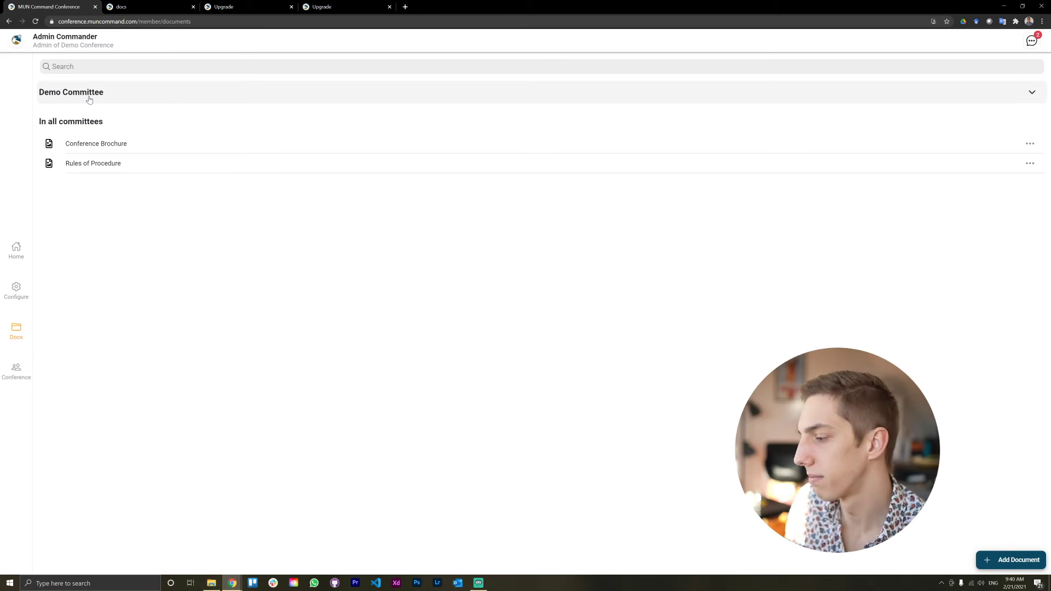
{"action": "left_click", "coordinate": [26, 373]}
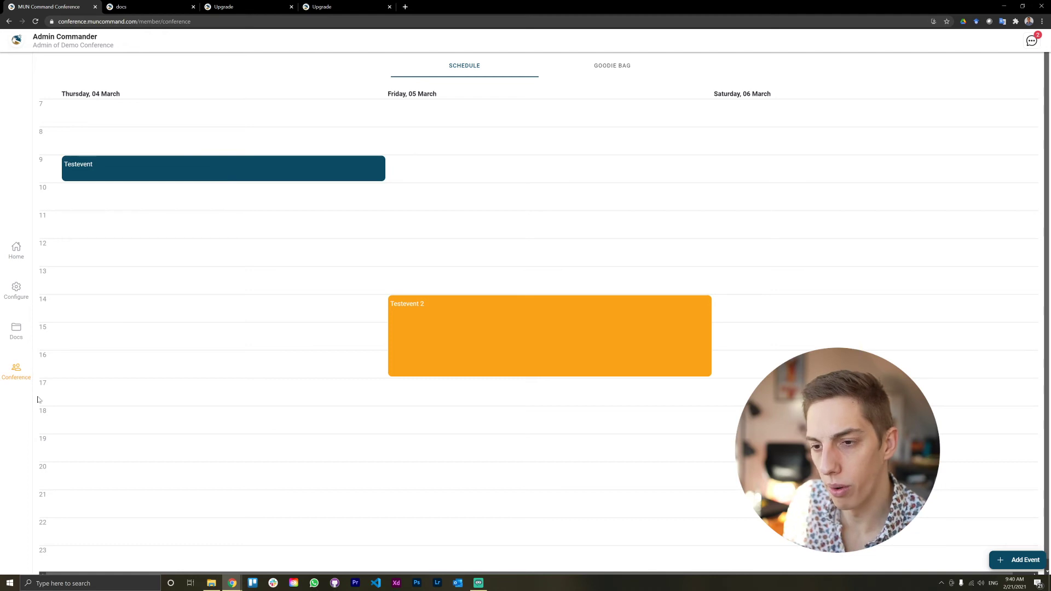
{"action": "left_click", "coordinate": [1008, 560]}
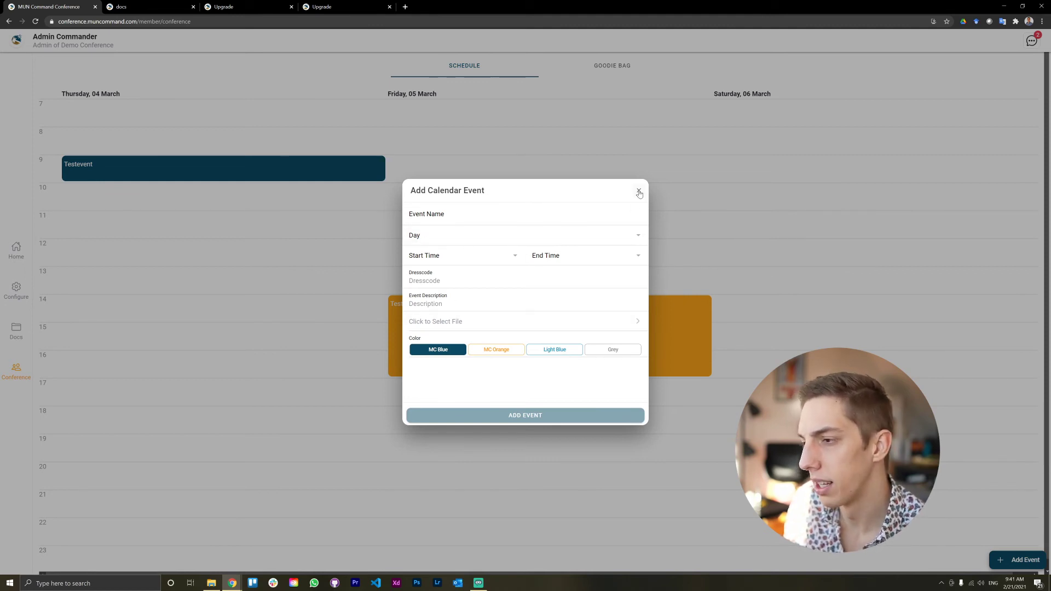
{"action": "left_click", "coordinate": [639, 193]}
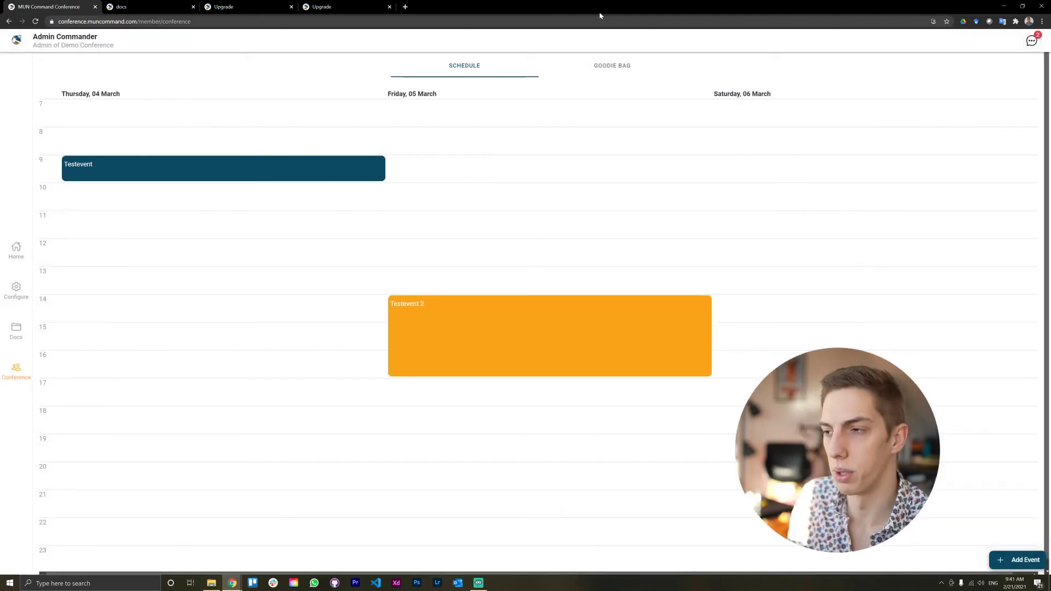
{"action": "left_click", "coordinate": [600, 74]}
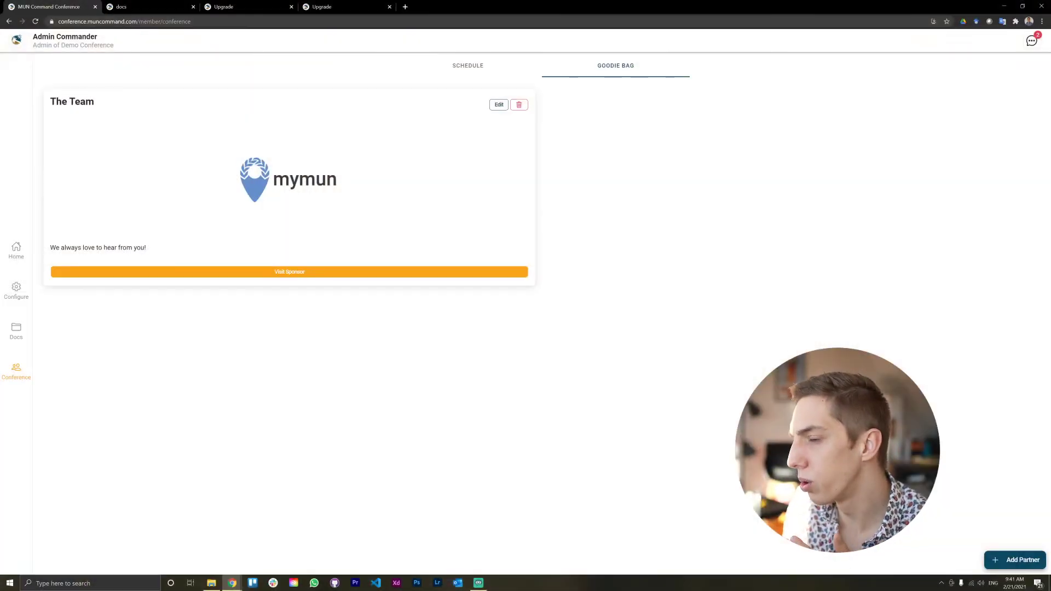
{"action": "left_click", "coordinate": [1007, 560]}
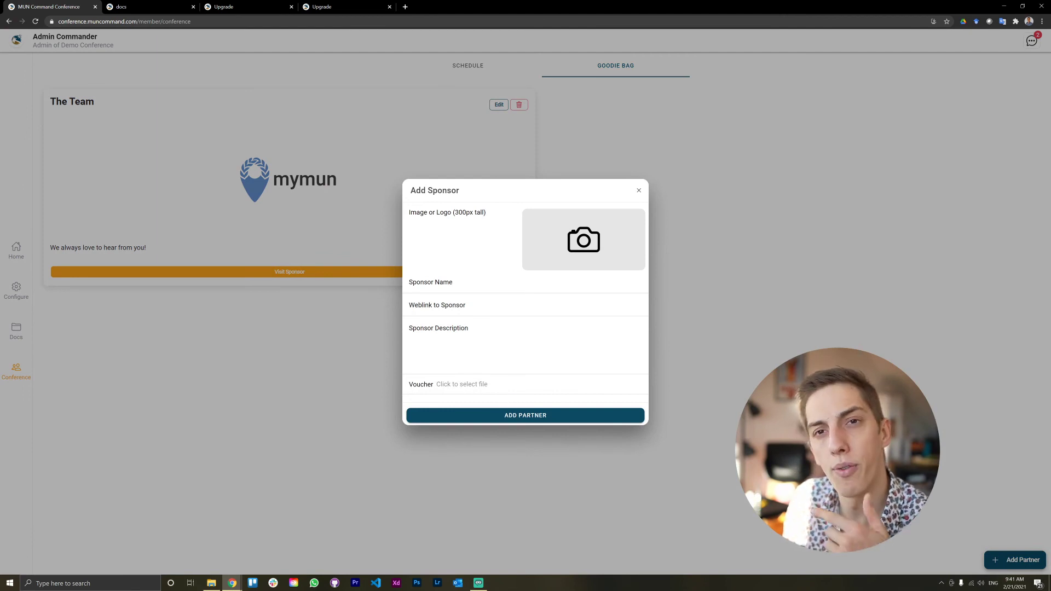
{"action": "left_click", "coordinate": [485, 389]}
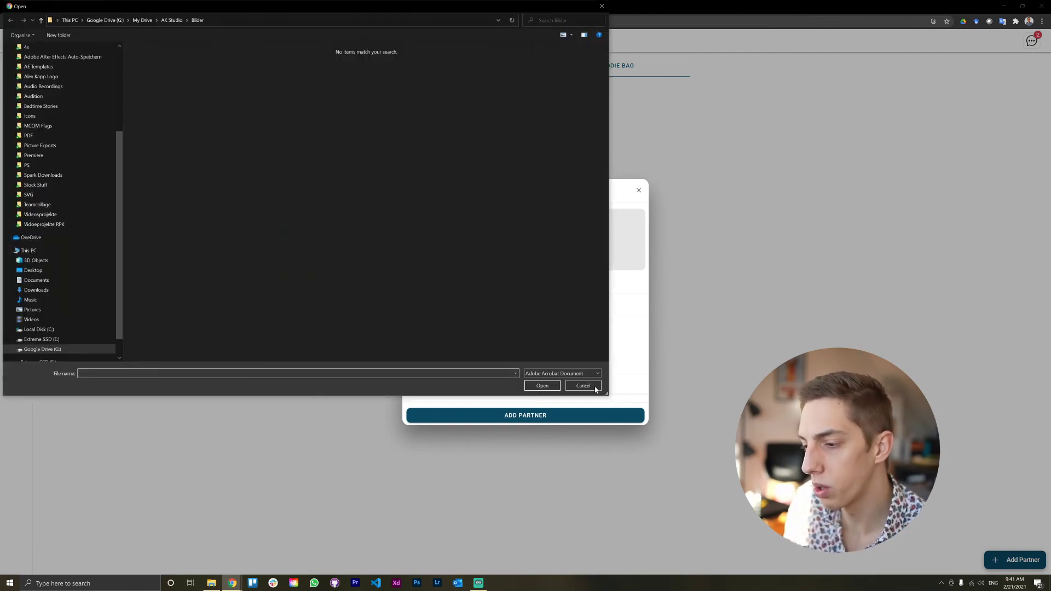
{"action": "left_click", "coordinate": [585, 387]}
{"action": "left_click", "coordinate": [764, 361]}
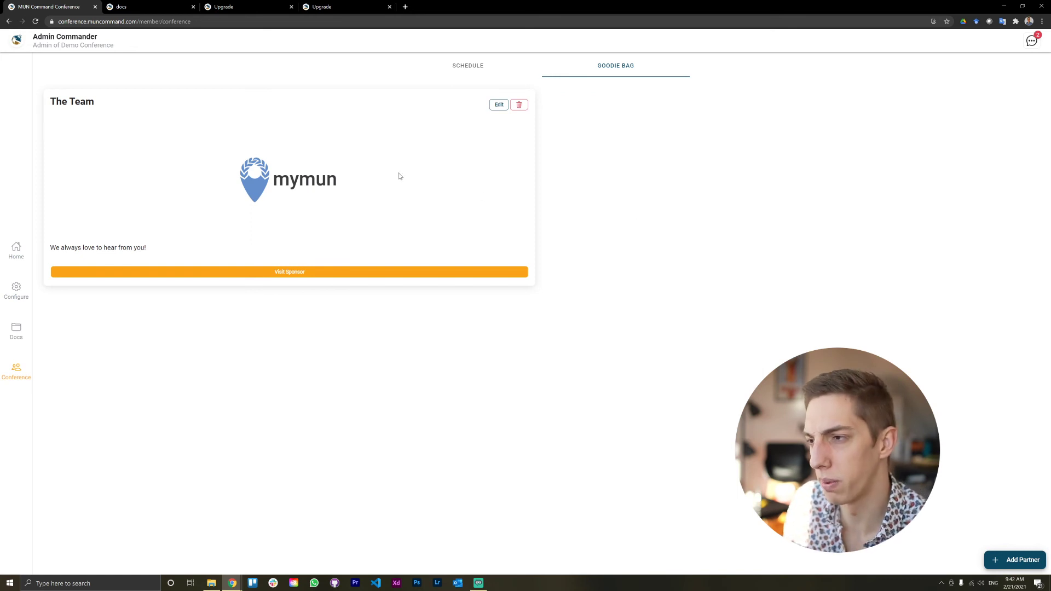
Step: Move from the schedule through Docs to the Home dashboard showing 11 delegates and 15/200 slots
{"action": "left_click", "coordinate": [469, 73]}
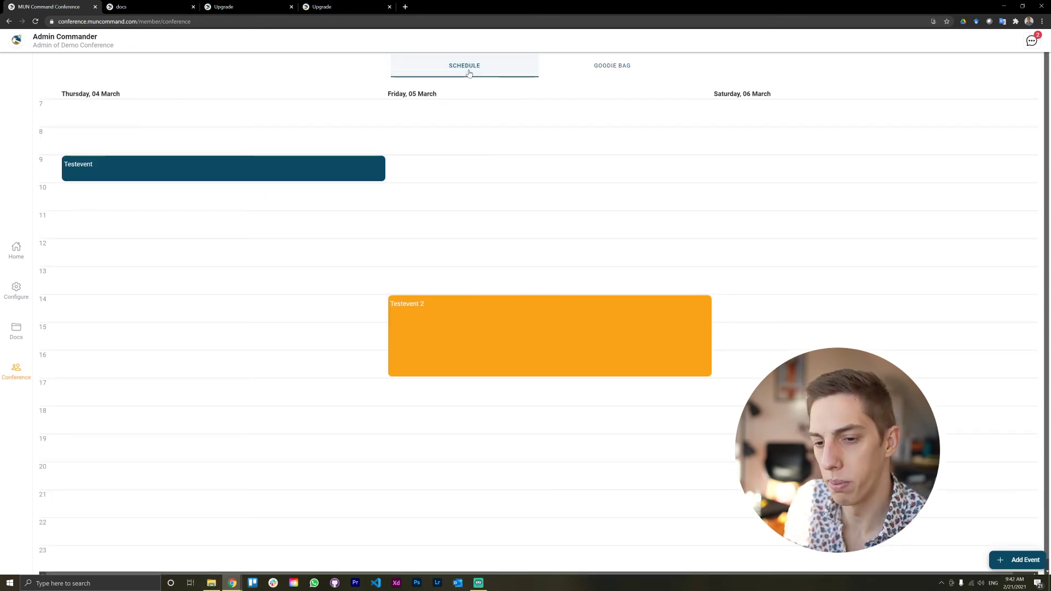
{"action": "left_click", "coordinate": [8, 325]}
{"action": "left_click", "coordinate": [27, 249]}
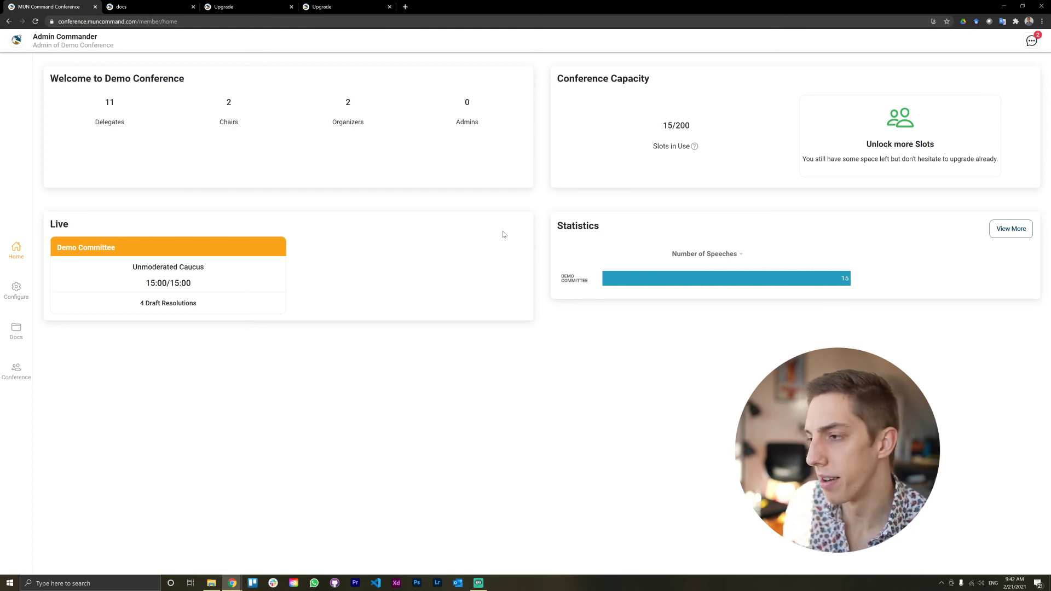
Step: Open Configure and select Demo Committee to see its 2/2 chairs and 5/11 delegates
{"action": "left_click", "coordinate": [13, 287]}
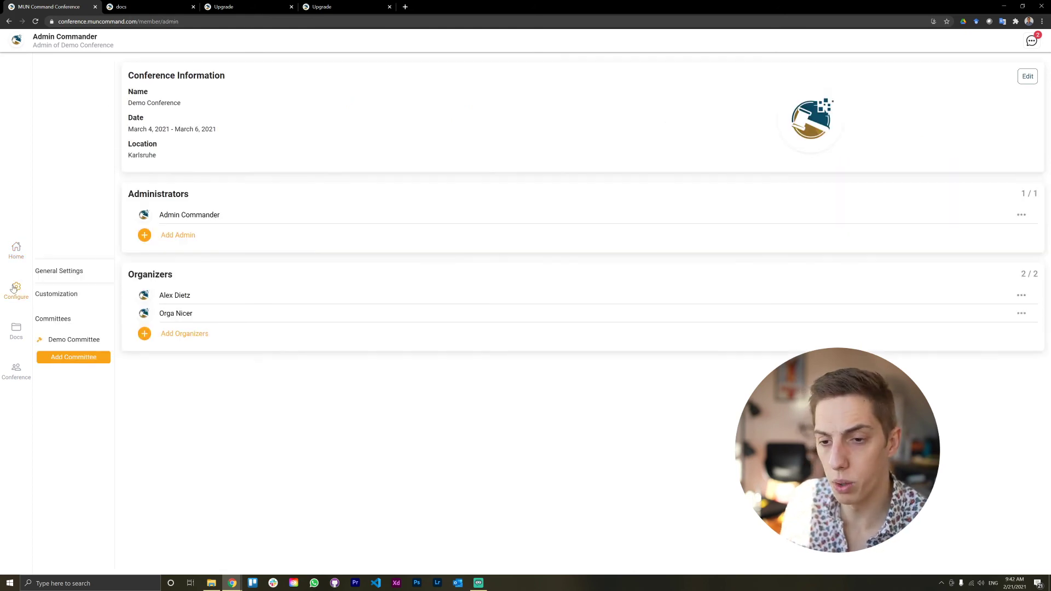
{"action": "left_click", "coordinate": [17, 323]}
{"action": "left_click", "coordinate": [17, 290]}
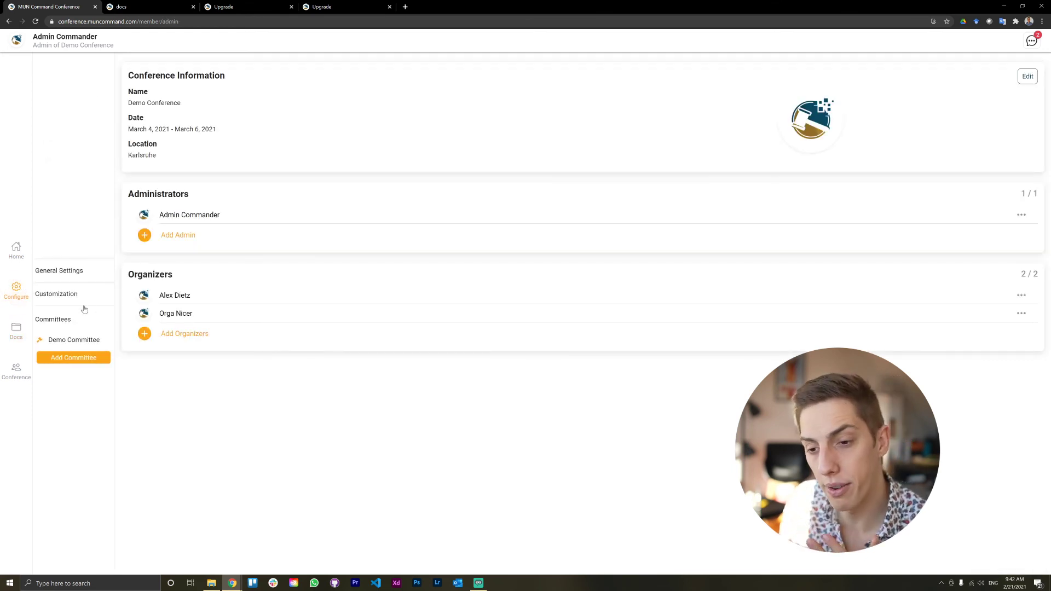
{"action": "left_click", "coordinate": [90, 335]}
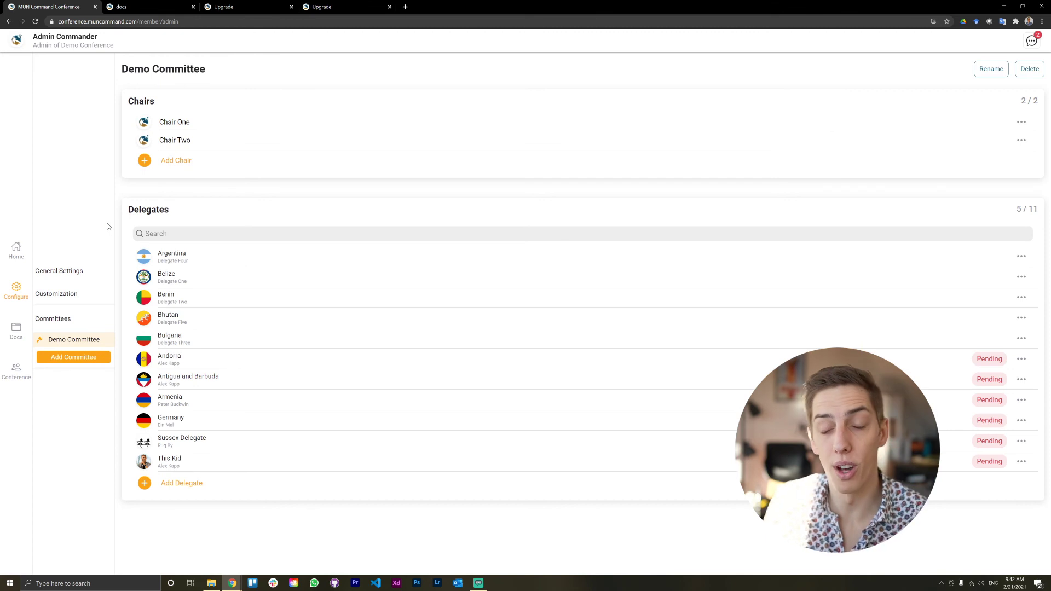